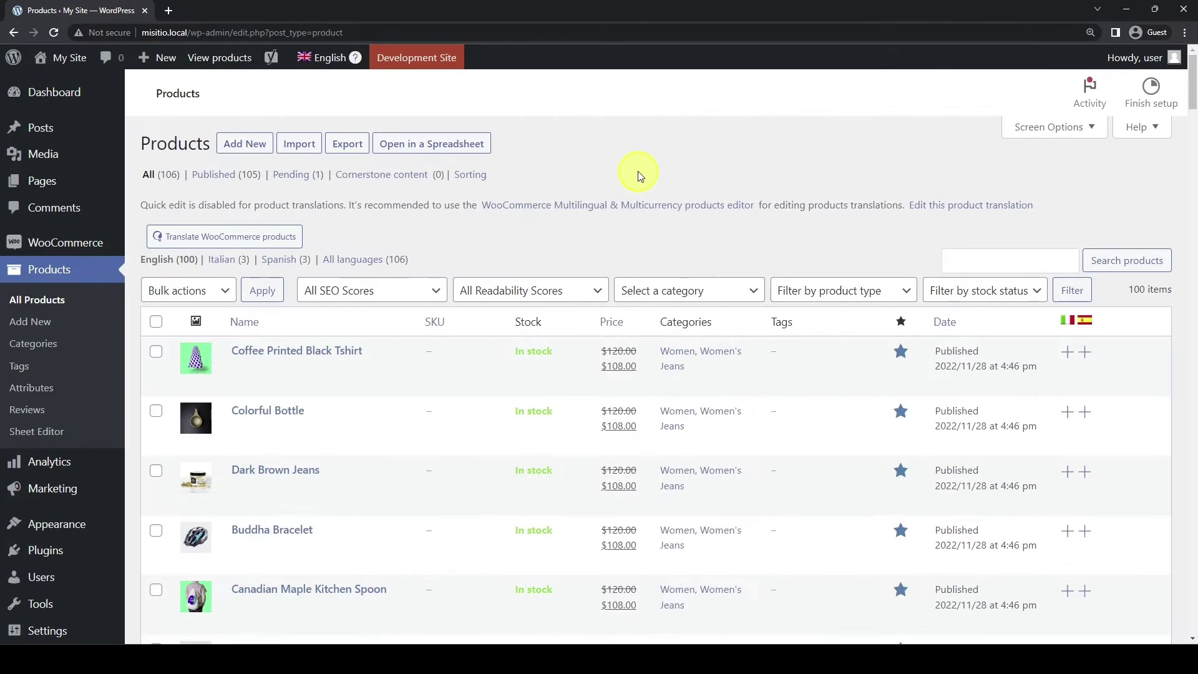
# Open the products in the spreadsheet editor and view the Spanish and Italian product lists before returning to English
pyautogui.click(449, 145)
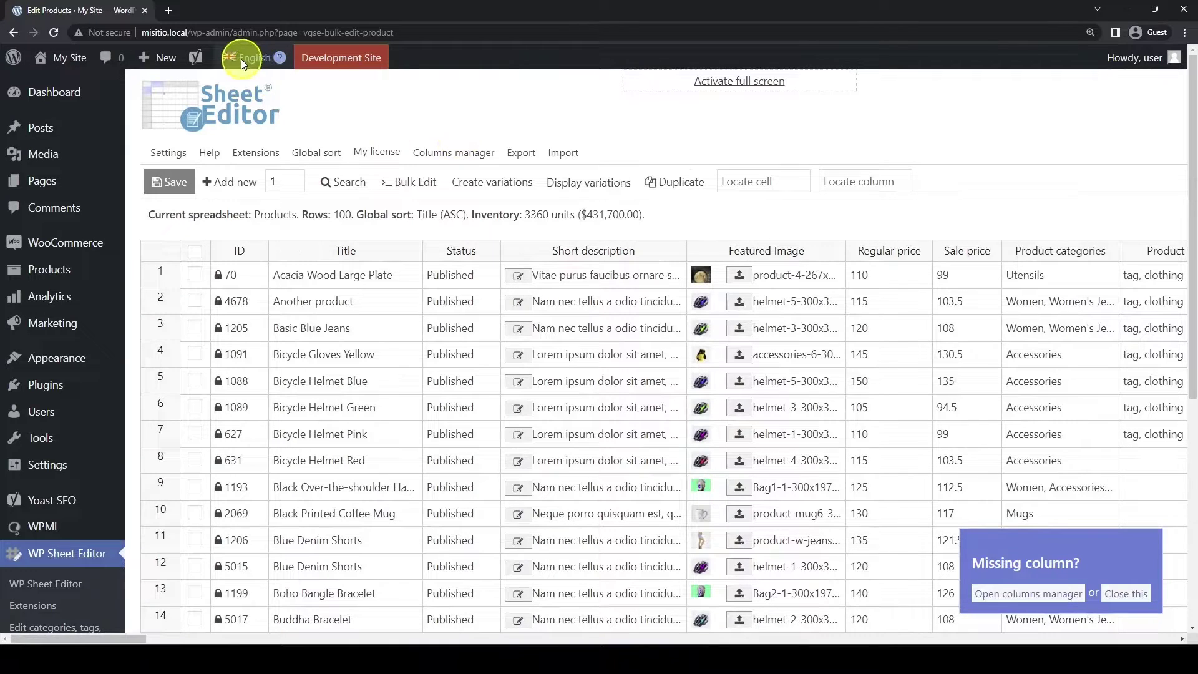
pyautogui.moveTo(253, 57)
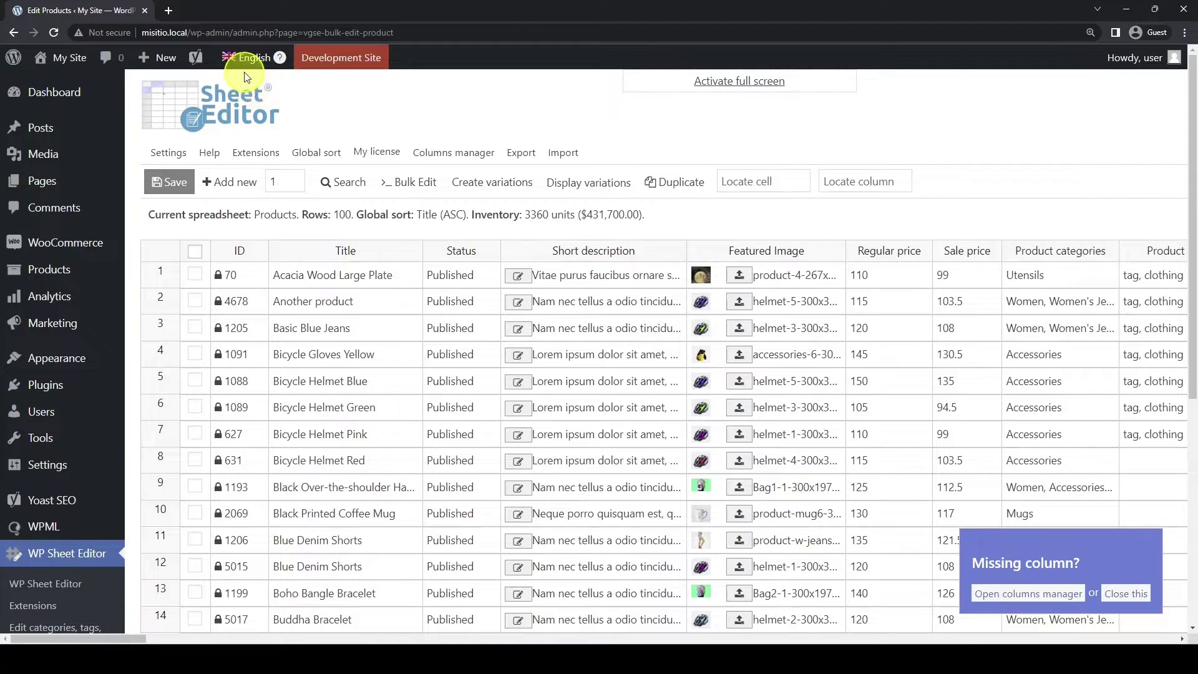
pyautogui.click(257, 105)
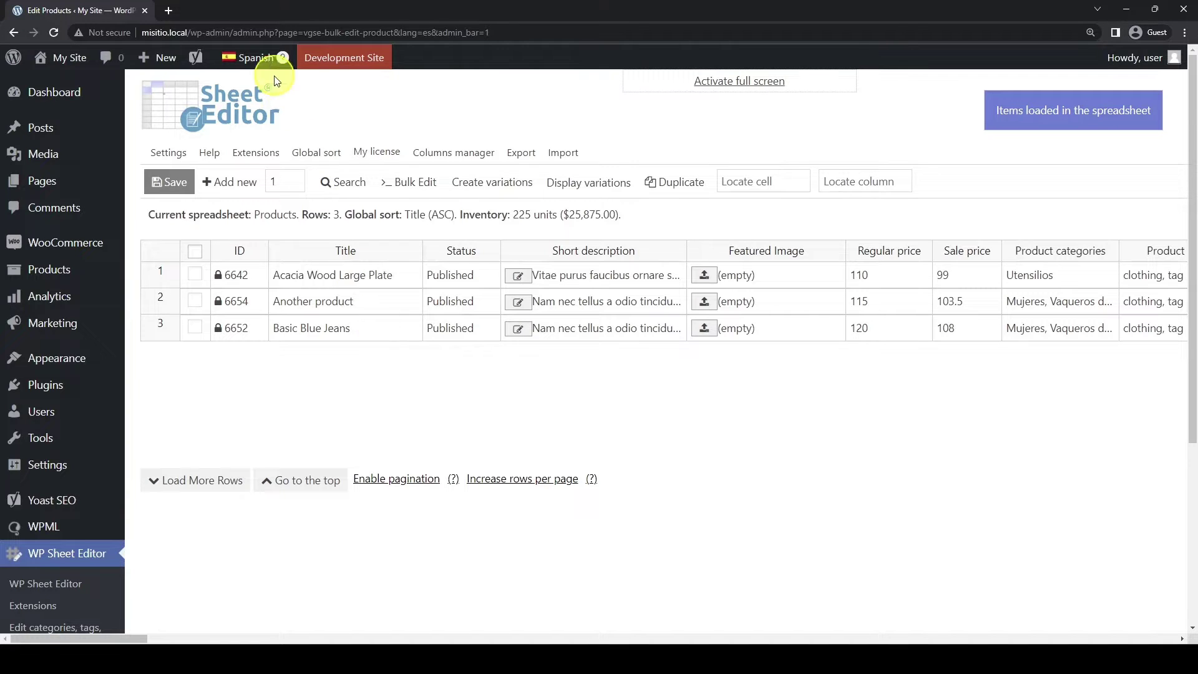
pyautogui.moveTo(250, 57)
pyautogui.click(259, 106)
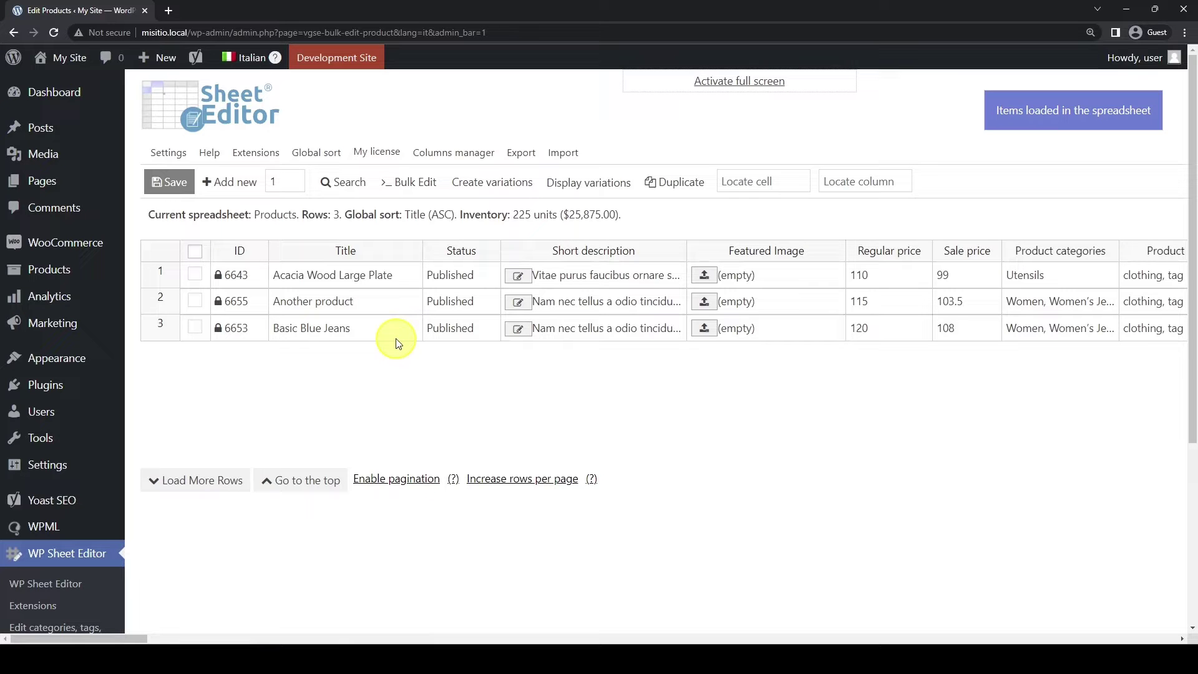
pyautogui.moveTo(261, 65)
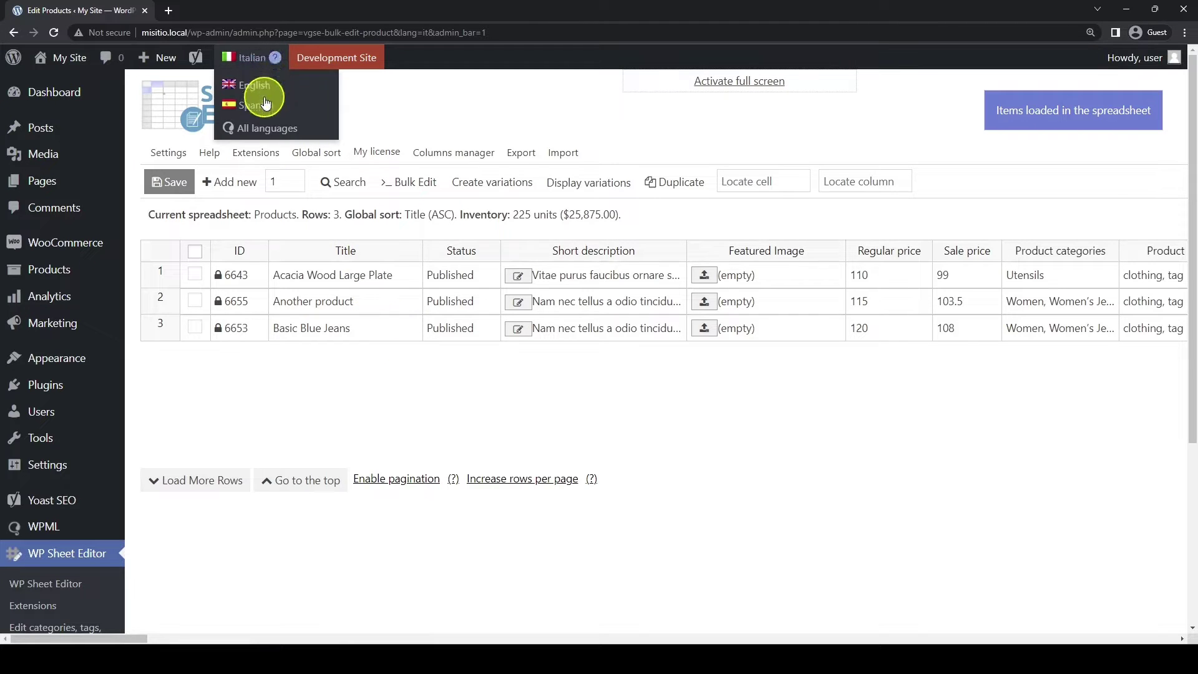
pyautogui.click(266, 92)
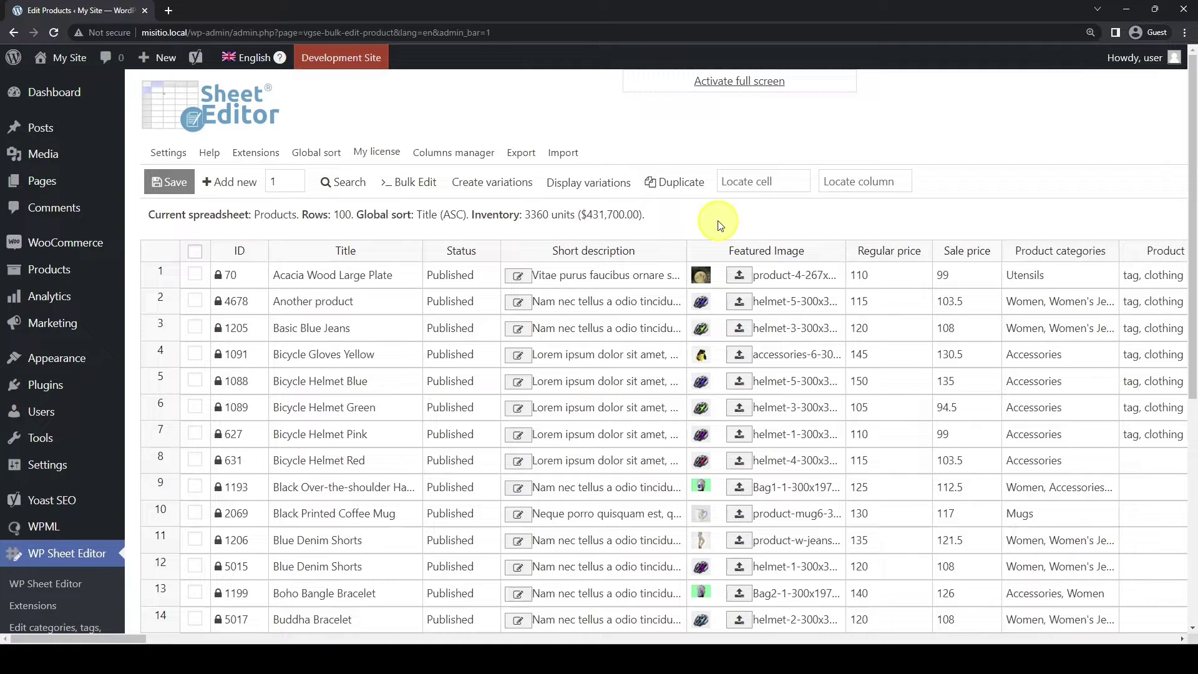
# Filter the products with an advanced search for missing WPML translations in Italian and Spanish
pyautogui.click(348, 182)
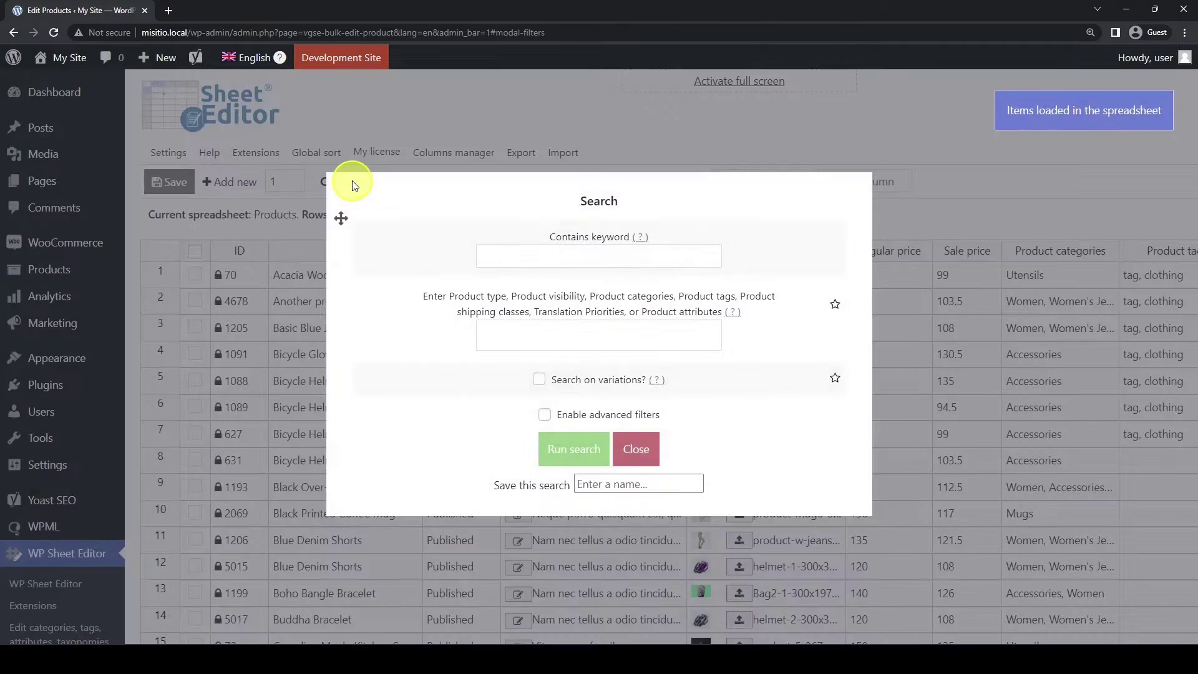
pyautogui.click(545, 415)
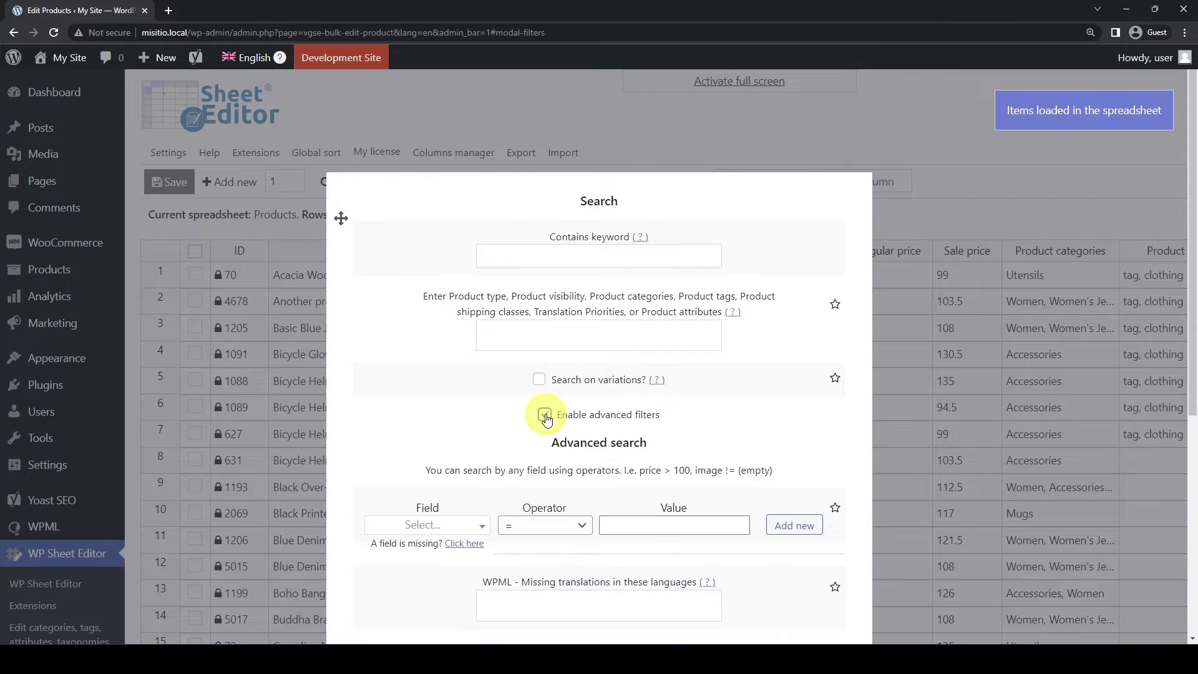
pyautogui.scroll(-6, 547, 418)
pyautogui.click(519, 253)
pyautogui.click(534, 321)
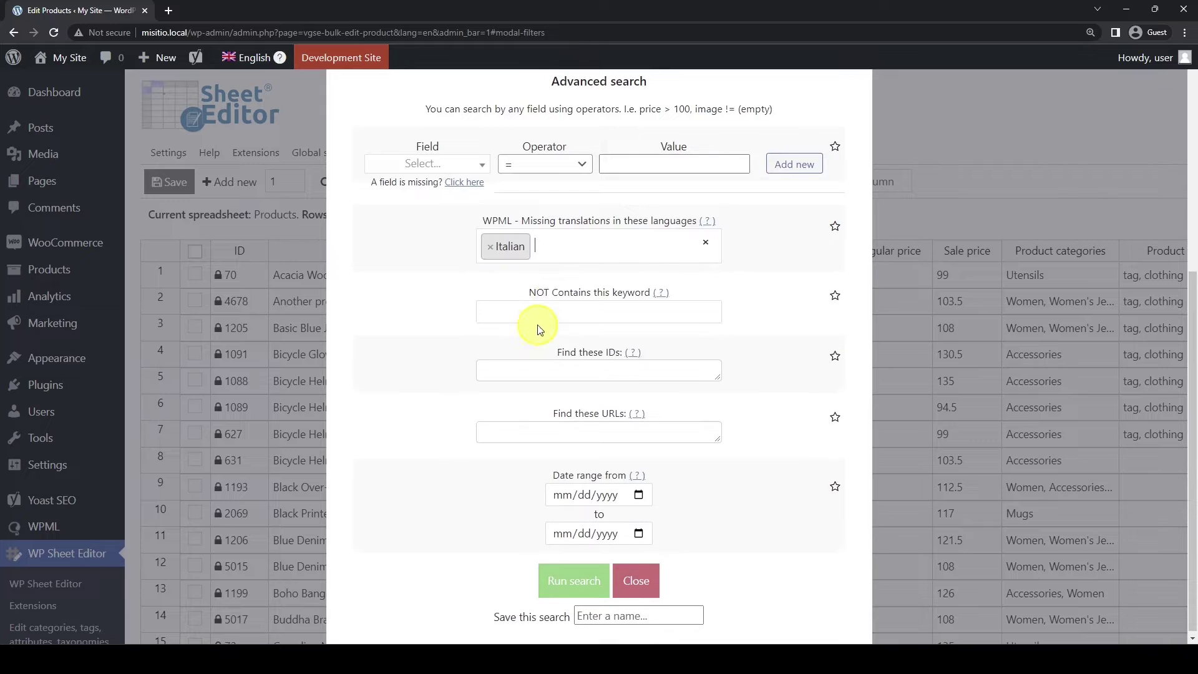
pyautogui.click(564, 258)
pyautogui.click(558, 347)
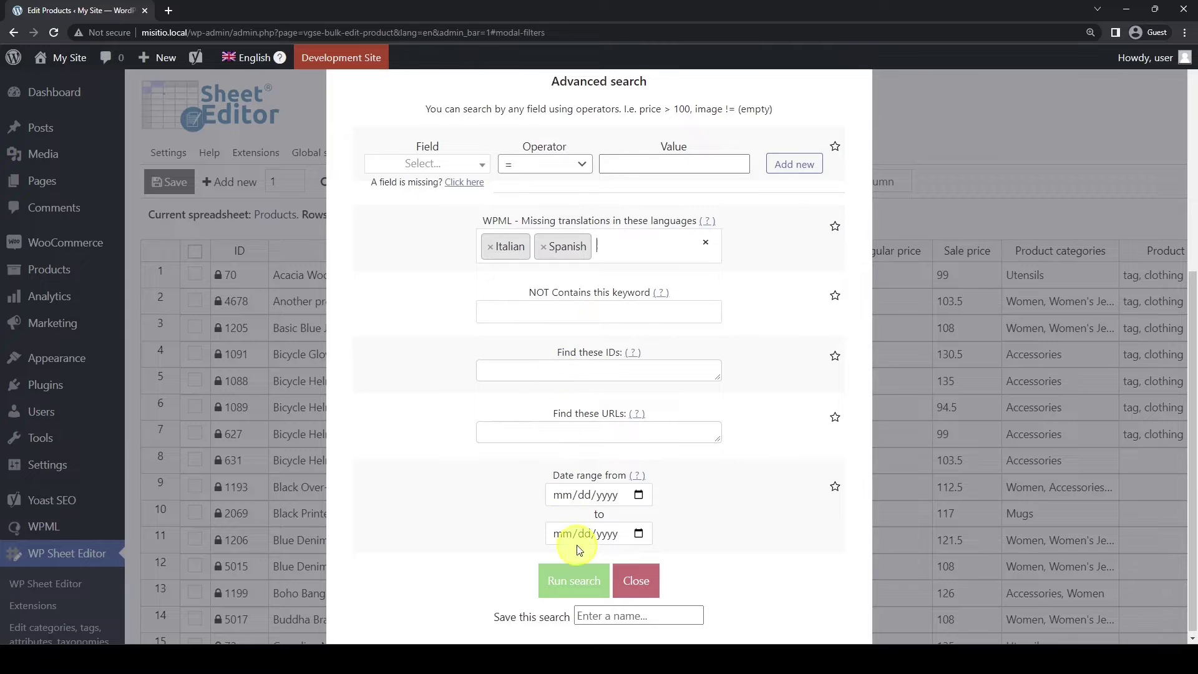
pyautogui.click(582, 580)
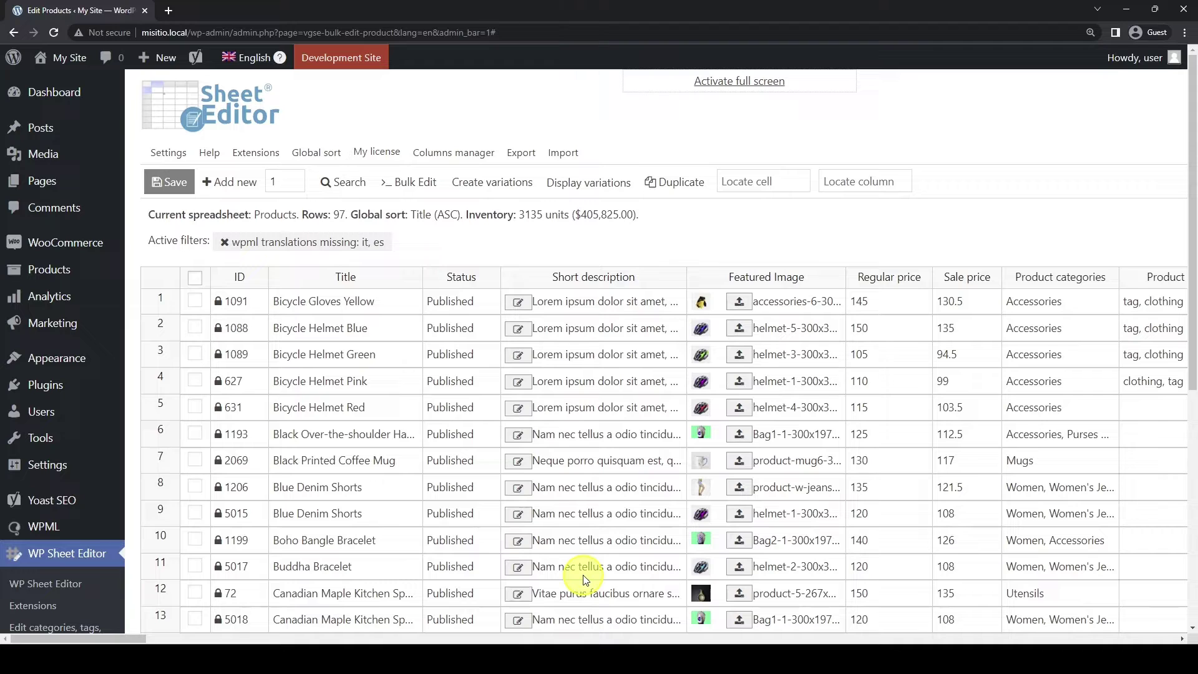
# Enter "es, it" as the WPML - Duplicate value for Bicycle Gloves Yellow, Bicycle Helmet Blue and Bicycle Helmet Green, and save
pyautogui.hscroll(15, 585, 579)
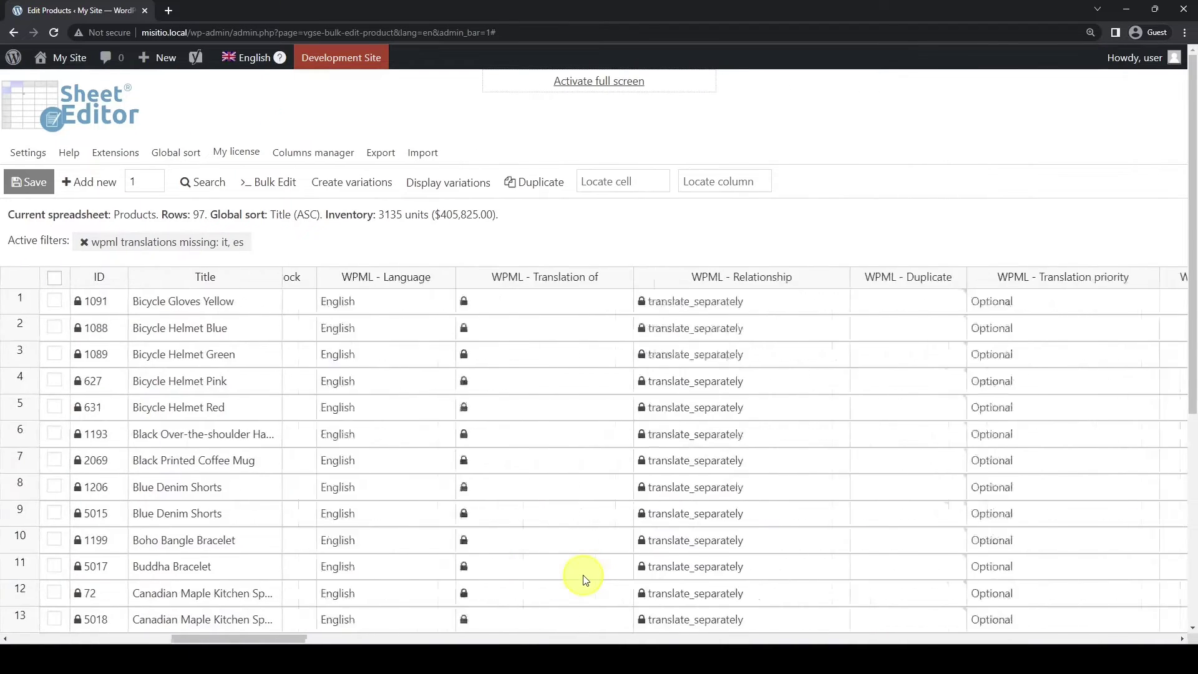
pyautogui.click(724, 305)
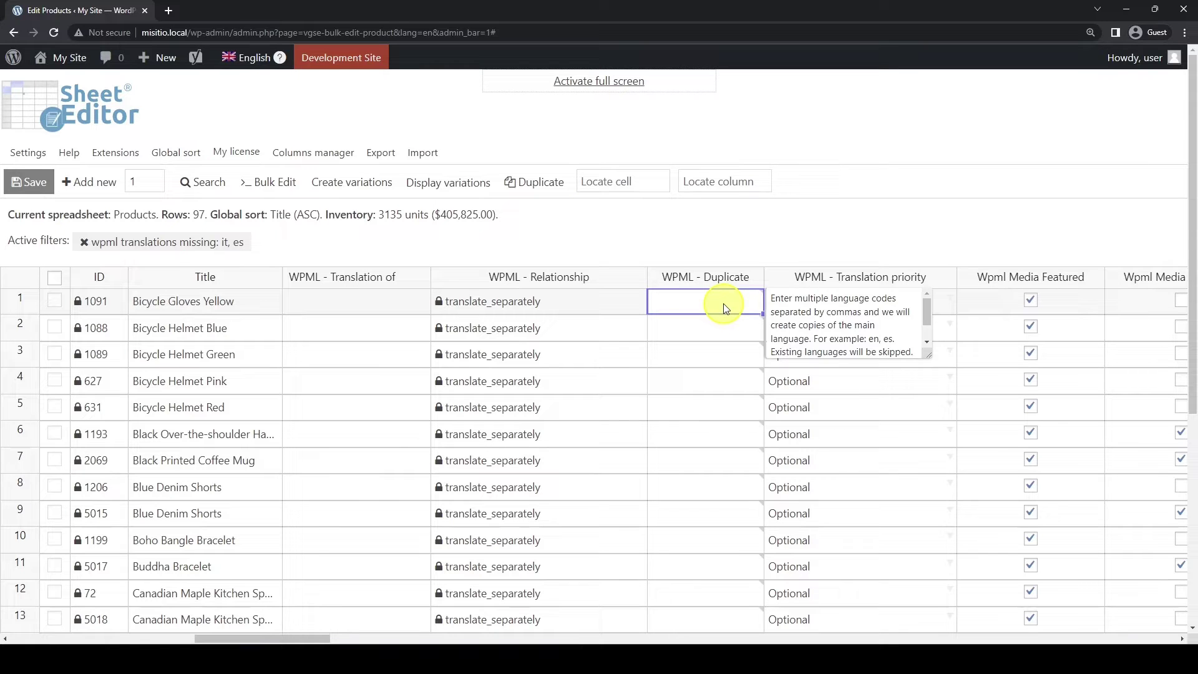
pyautogui.write('es, it')
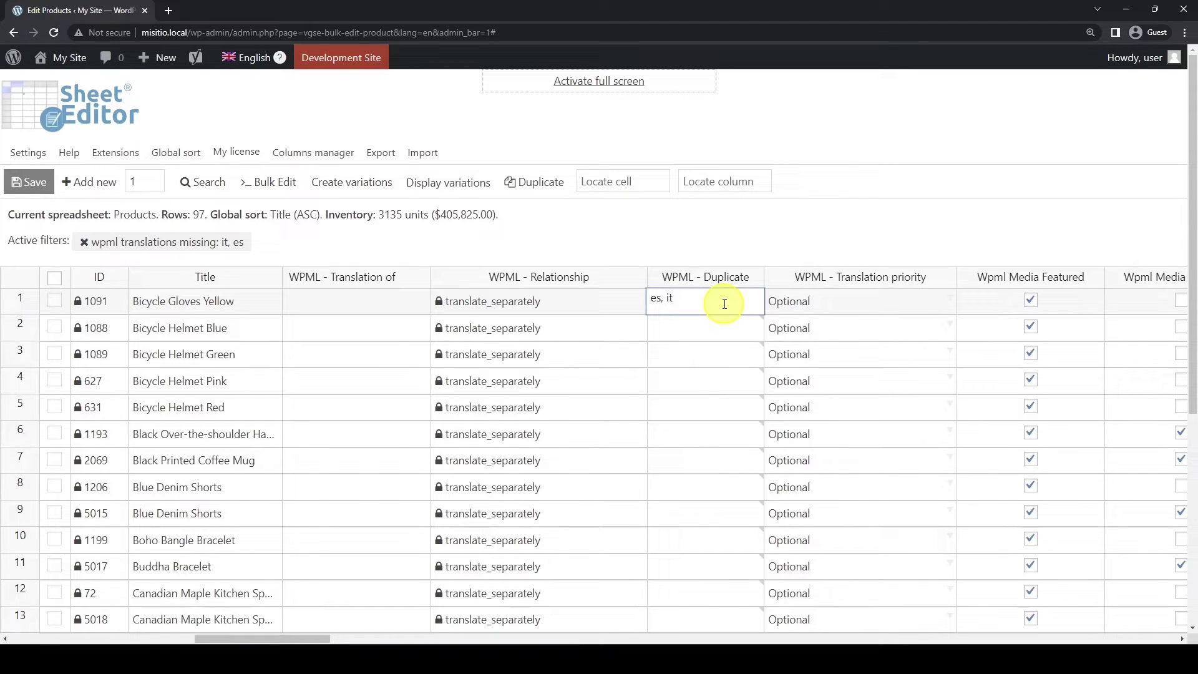
pyautogui.press('Return')
pyautogui.click(756, 308)
pyautogui.moveTo(760, 314); pyautogui.dragTo(740, 352)
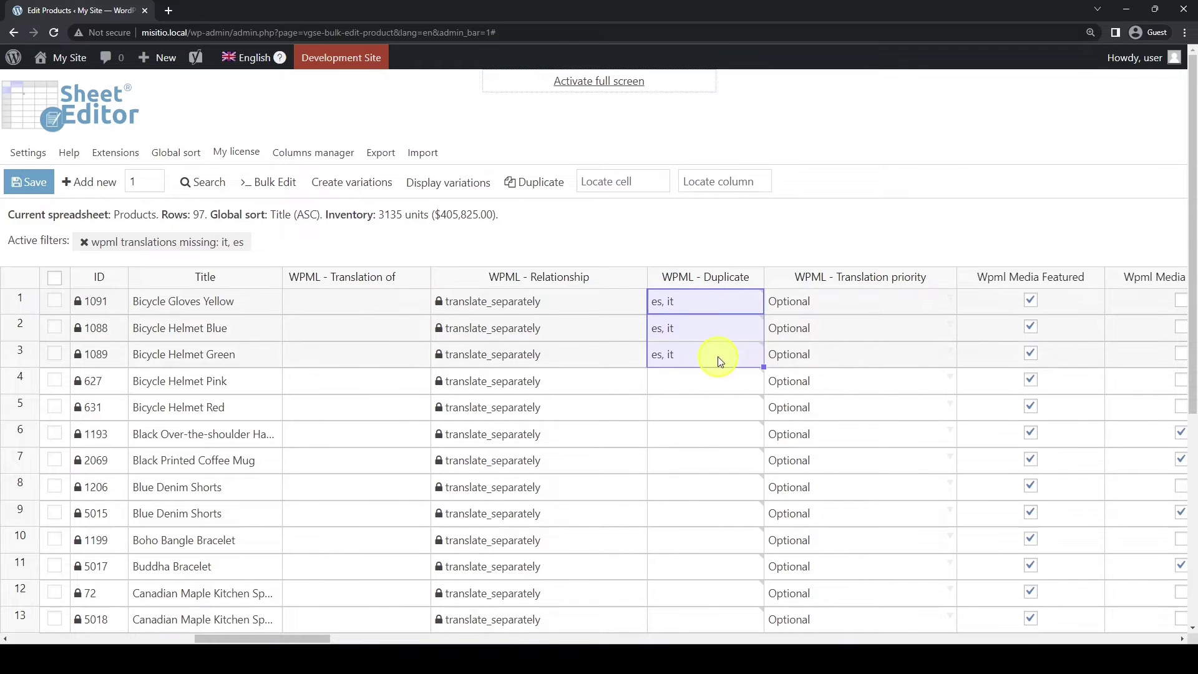
pyautogui.click(35, 184)
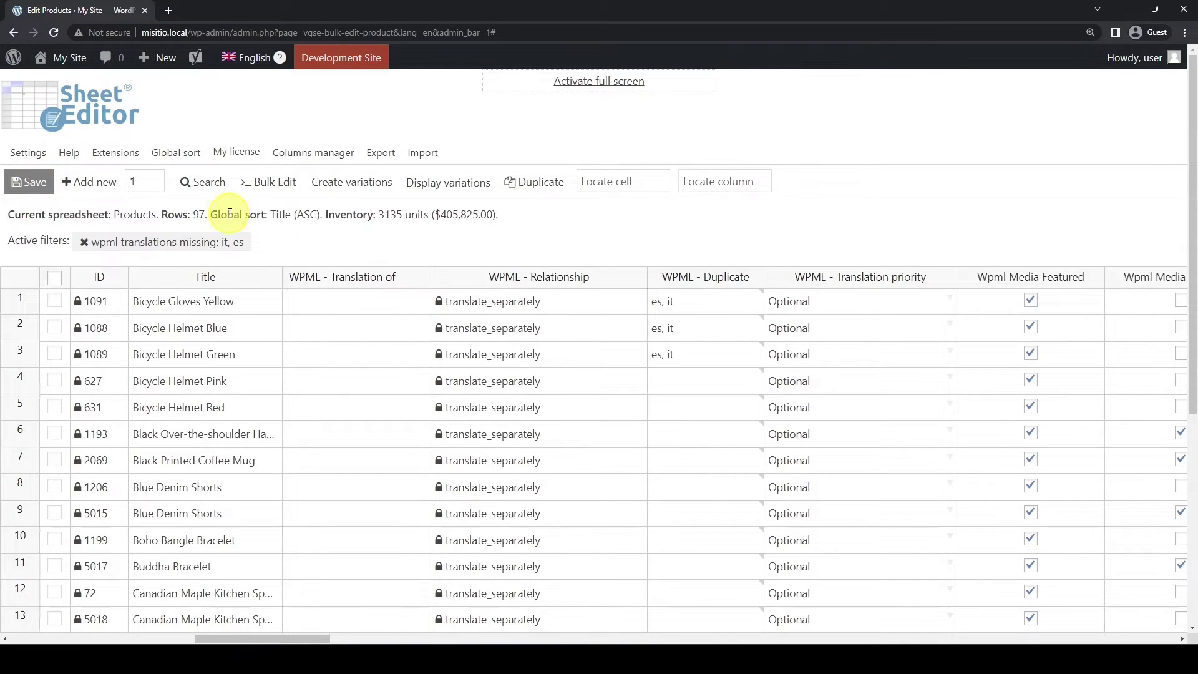
# Start a bulk edit of all rows from the current search, targeting the WPML - Duplicate field
pyautogui.click(262, 181)
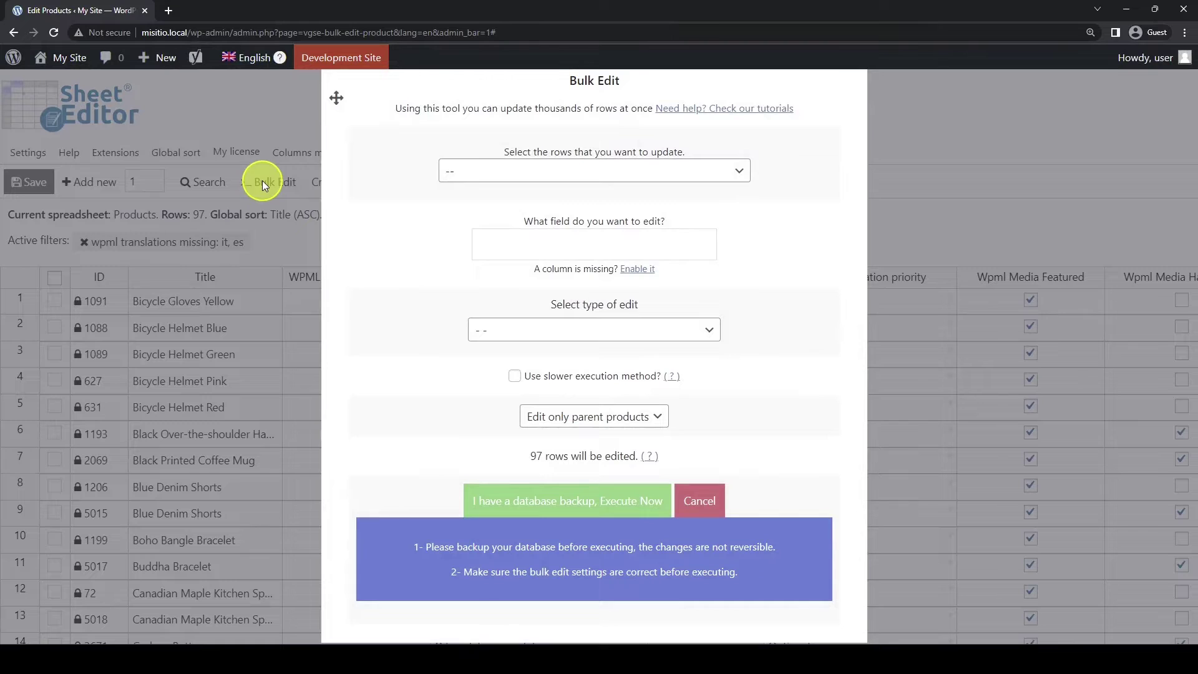
pyautogui.click(543, 170)
pyautogui.click(569, 204)
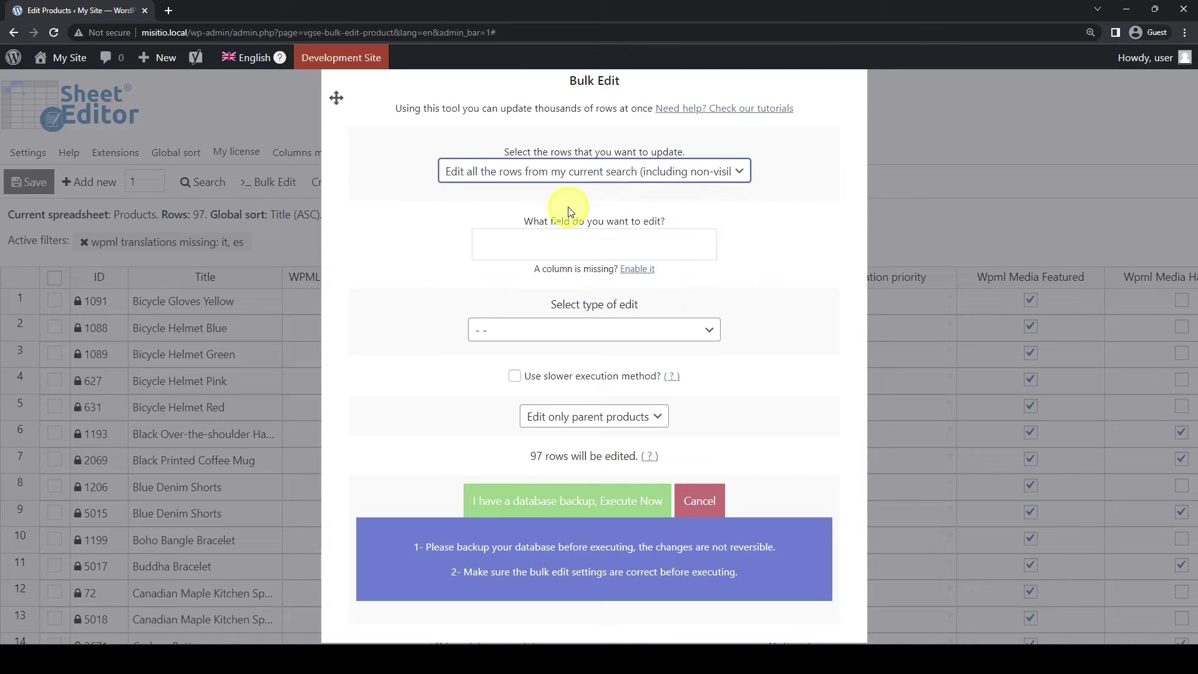
pyautogui.click(573, 245)
pyautogui.write('wpml')
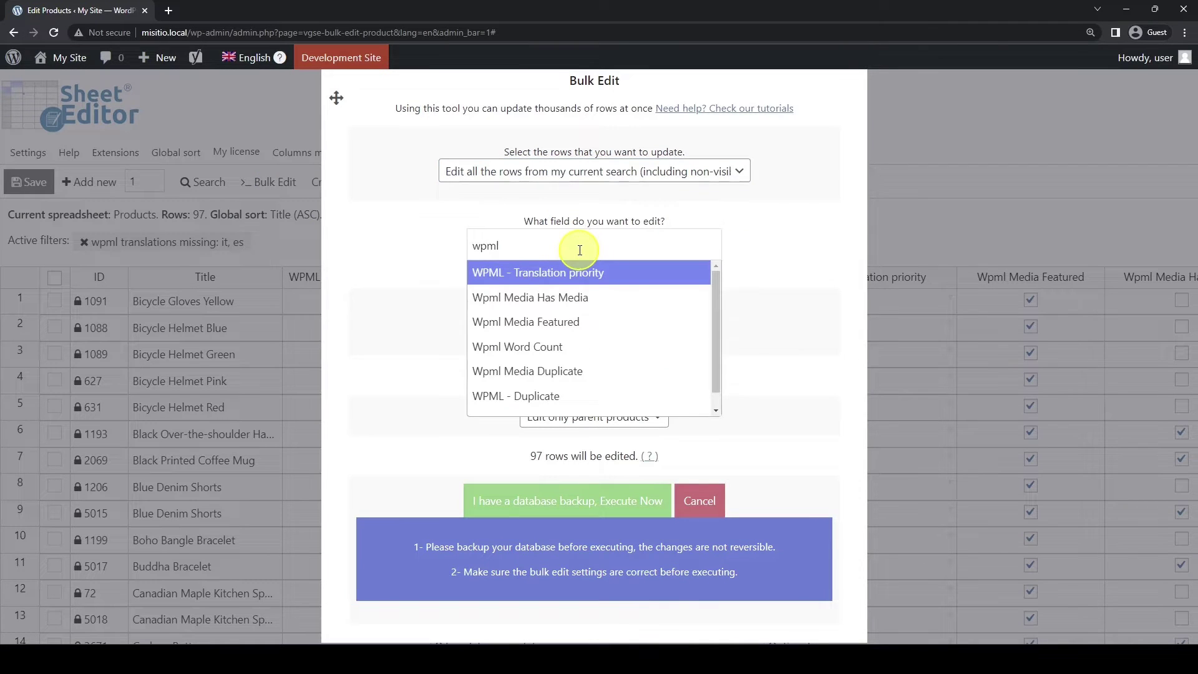
pyautogui.click(582, 395)
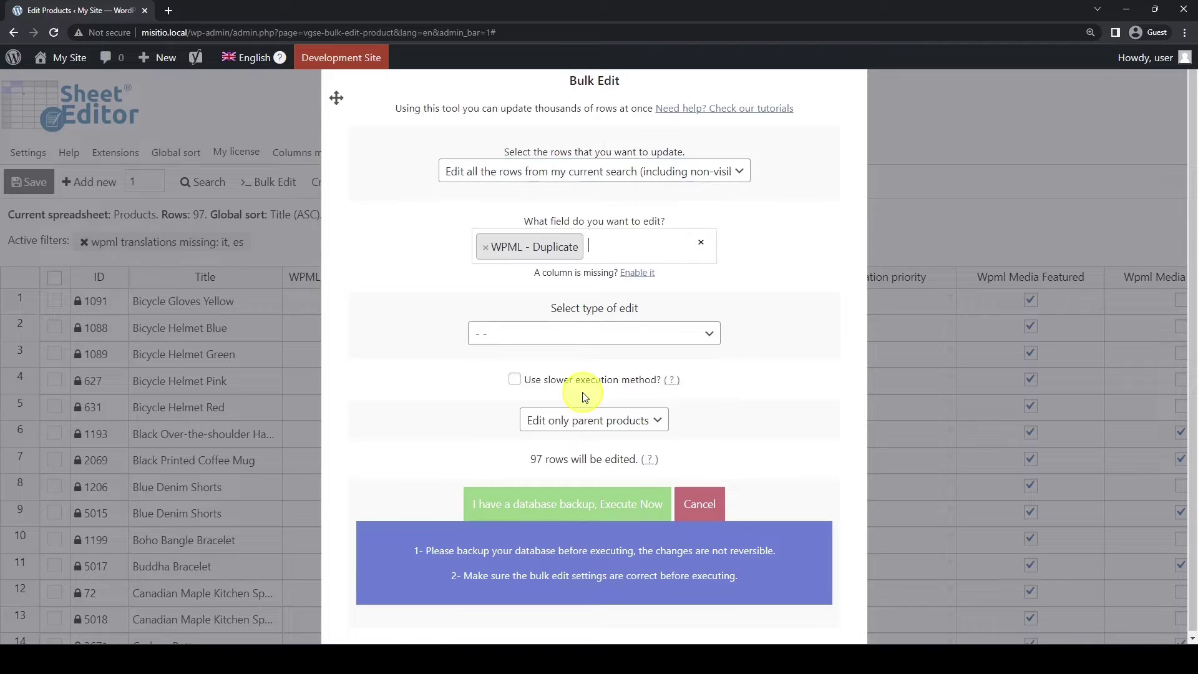
# Choose Set value with "es, it" as the edit, execute the bulk edit and close its window
pyautogui.click(578, 335)
pyautogui.click(569, 369)
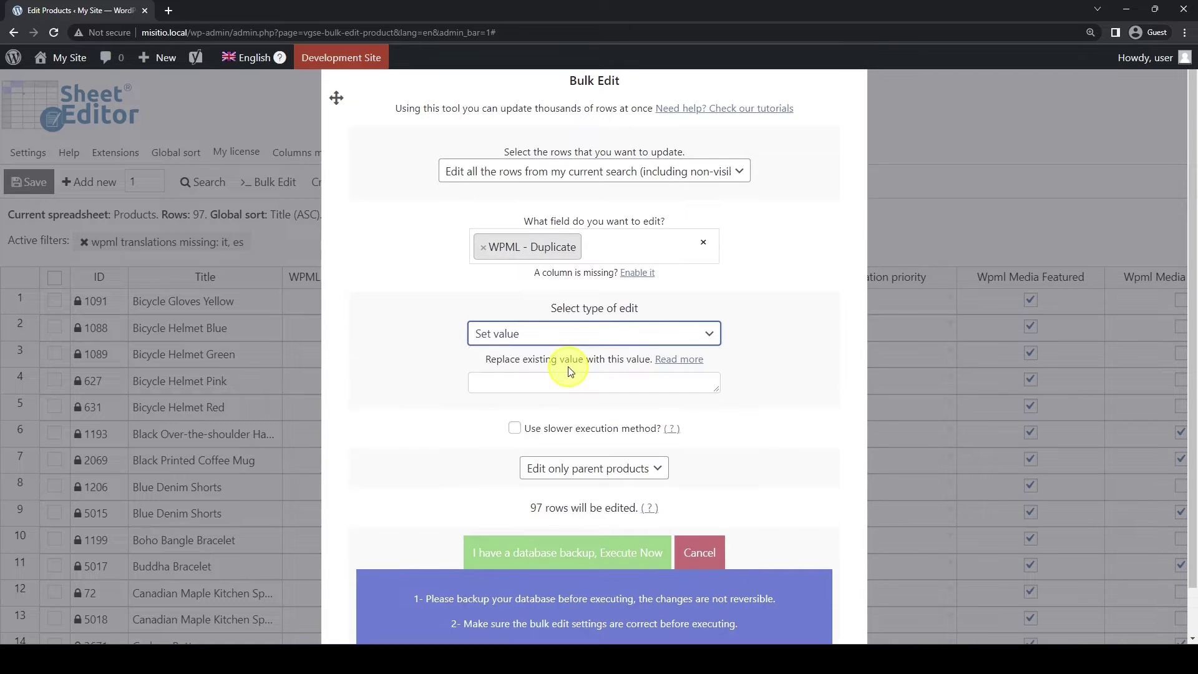
pyautogui.click(571, 383)
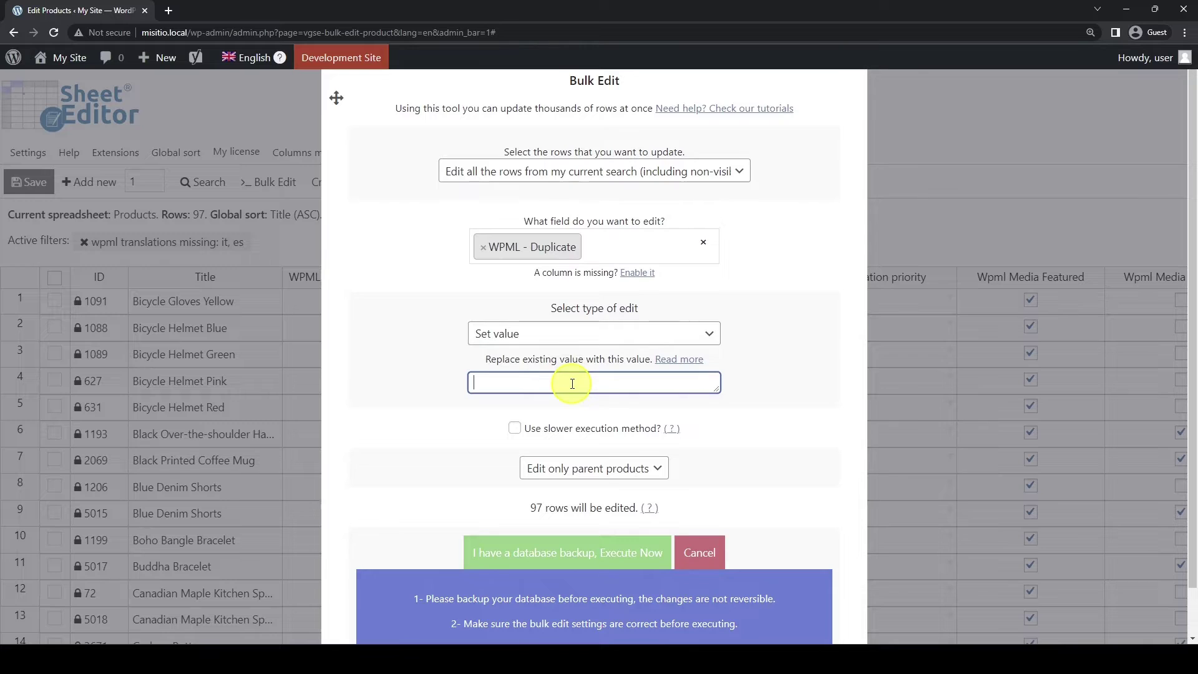
pyautogui.write('es, it')
pyautogui.click(585, 549)
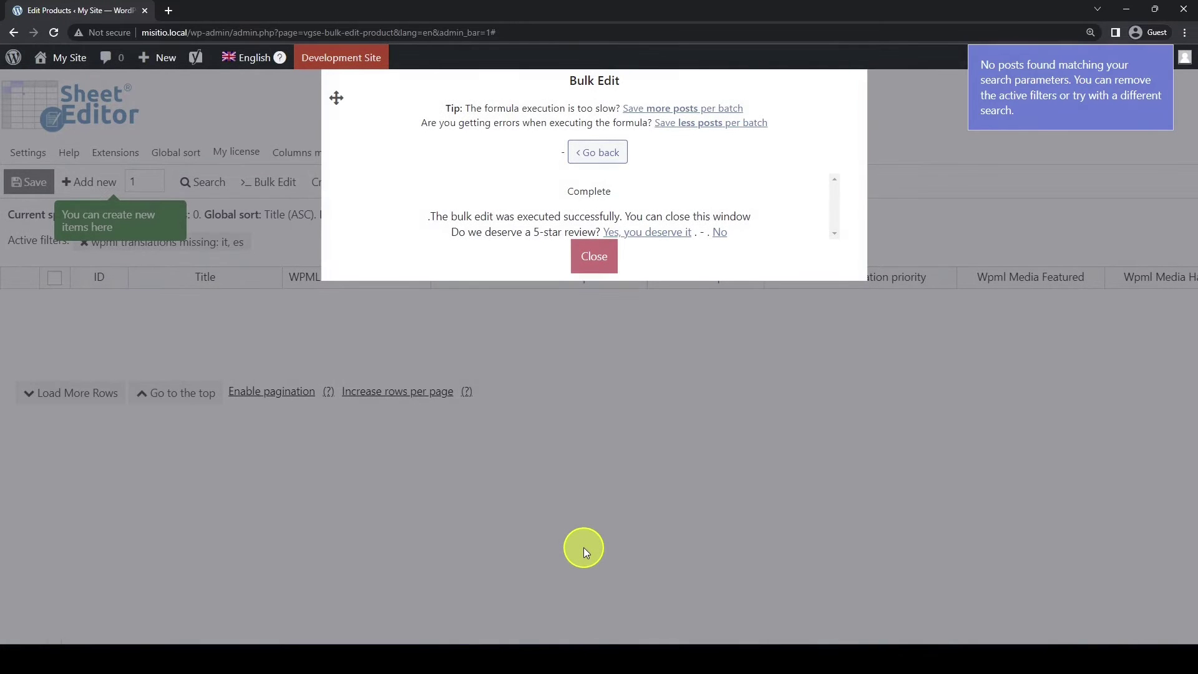
pyautogui.click(593, 259)
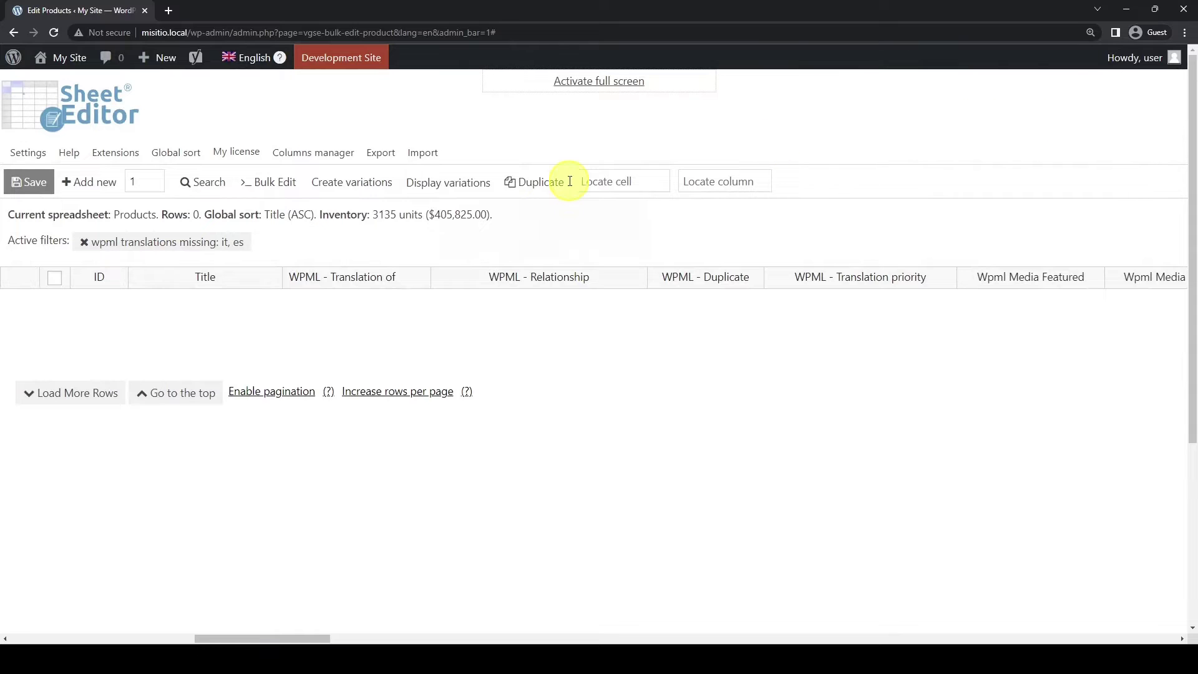
# Clear the missing-translations filter and check the WPML columns of the Italian product list and the Spanish one
pyautogui.click(195, 246)
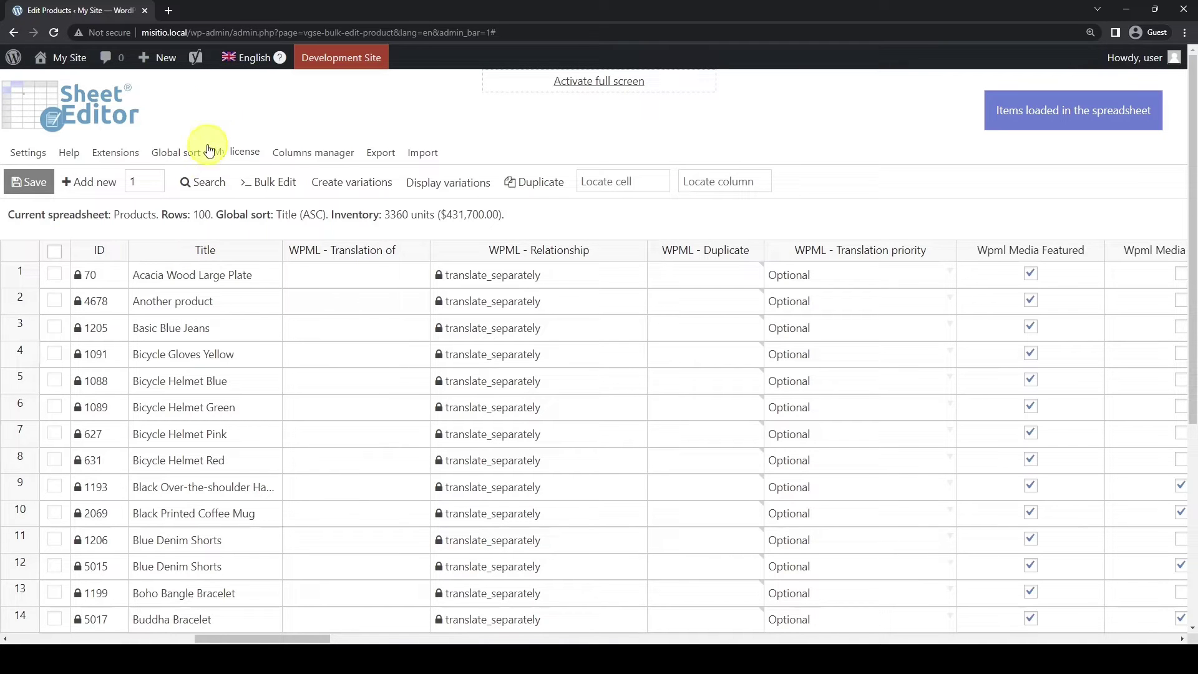
pyautogui.moveTo(246, 59)
pyautogui.click(251, 88)
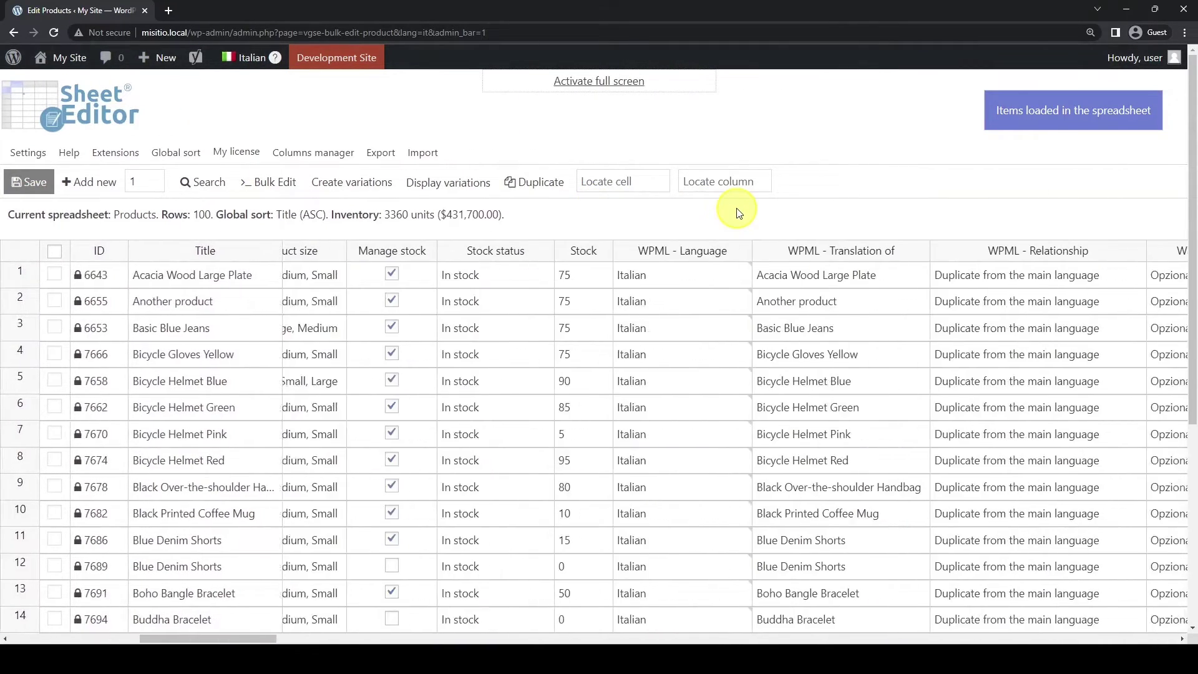
pyautogui.click(576, 281)
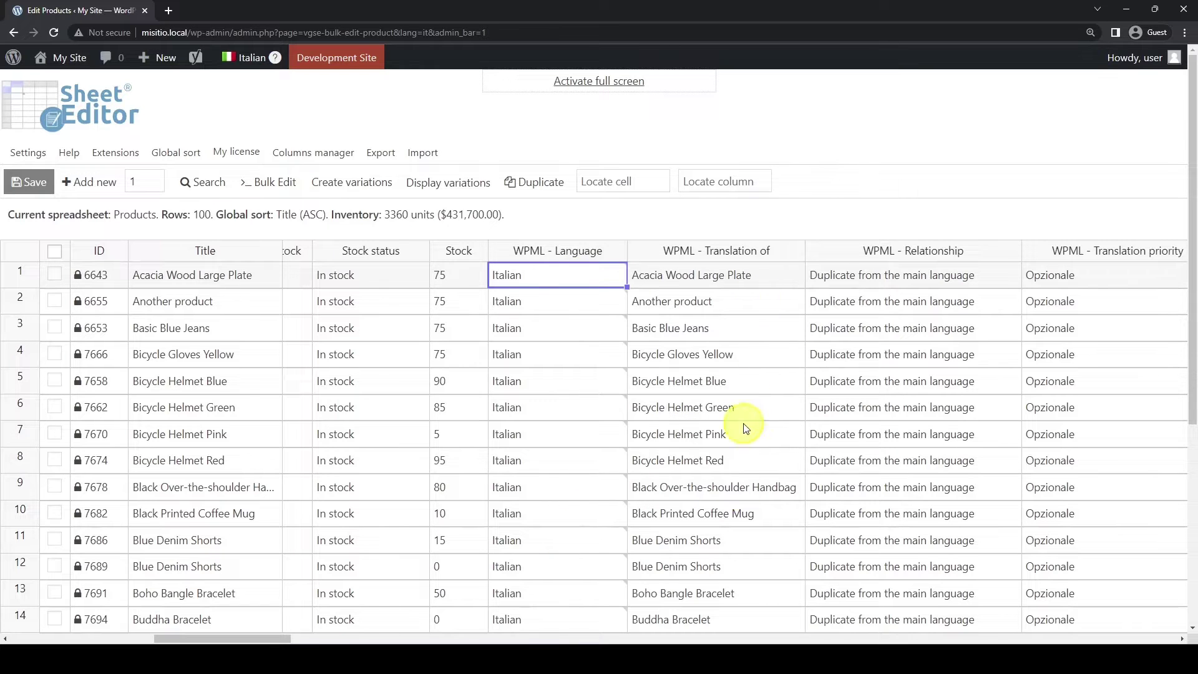
pyautogui.moveTo(250, 65)
pyautogui.click(256, 103)
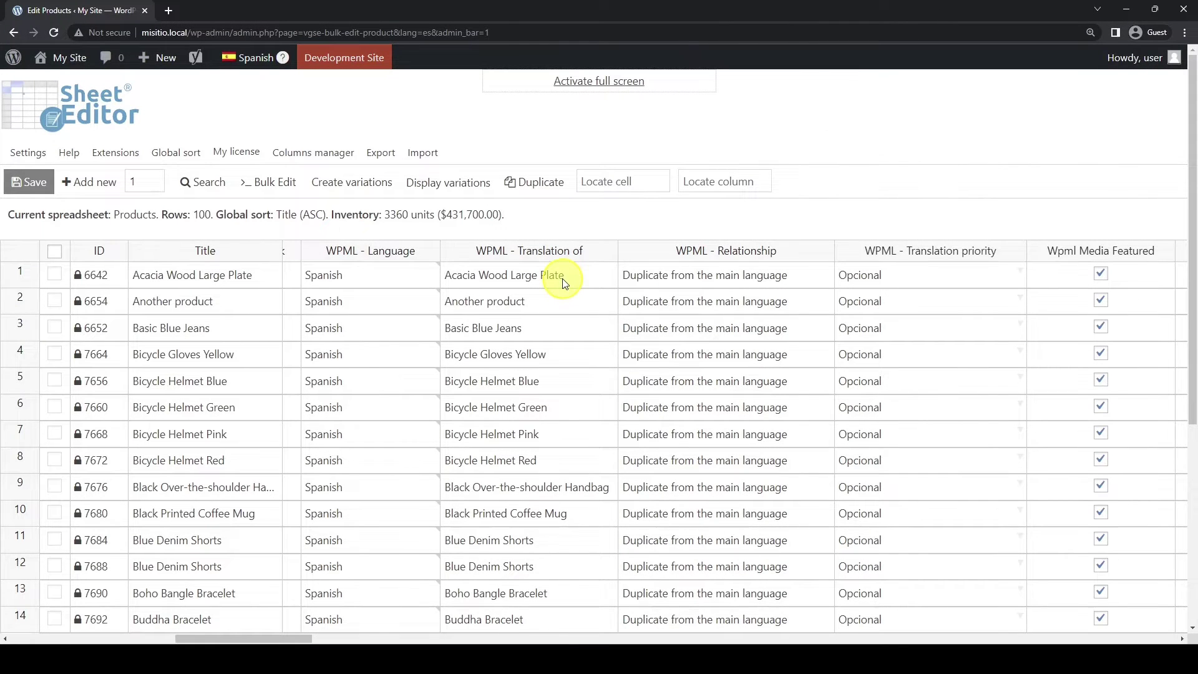
# Set WPML - Relationship to Translate separately for Acacia Wood Large Plate, Another product and Basic Blue Jeans in Spanish, and save
pyautogui.click(810, 285)
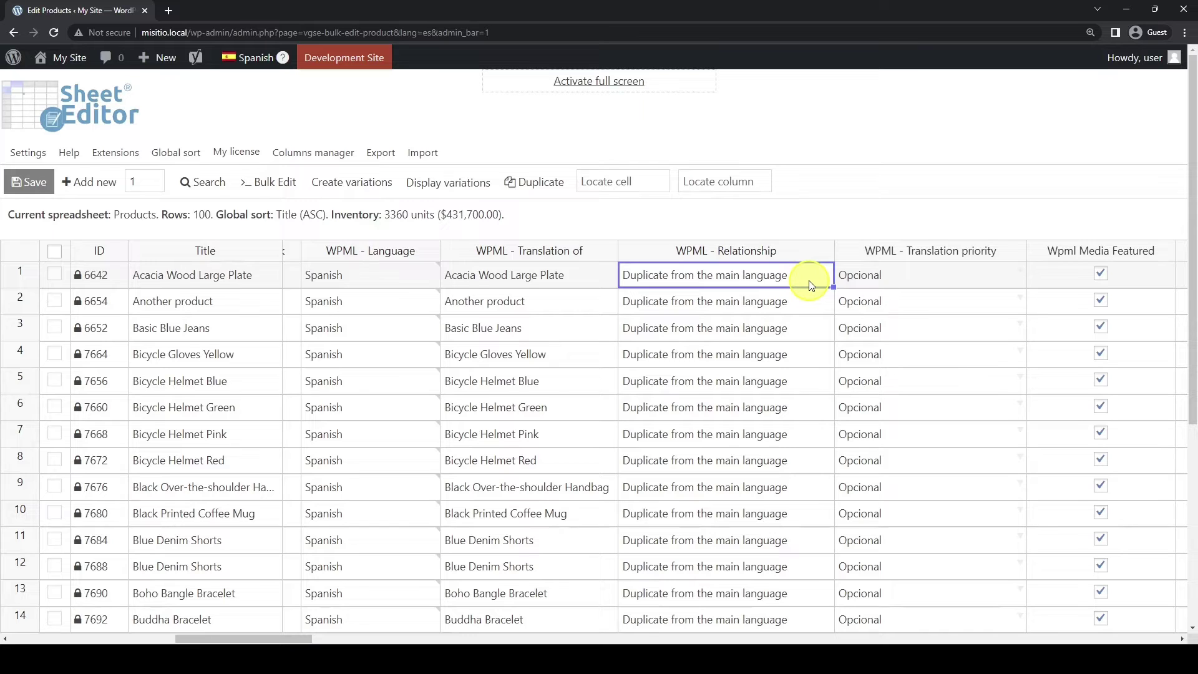
pyautogui.doubleClick(810, 285)
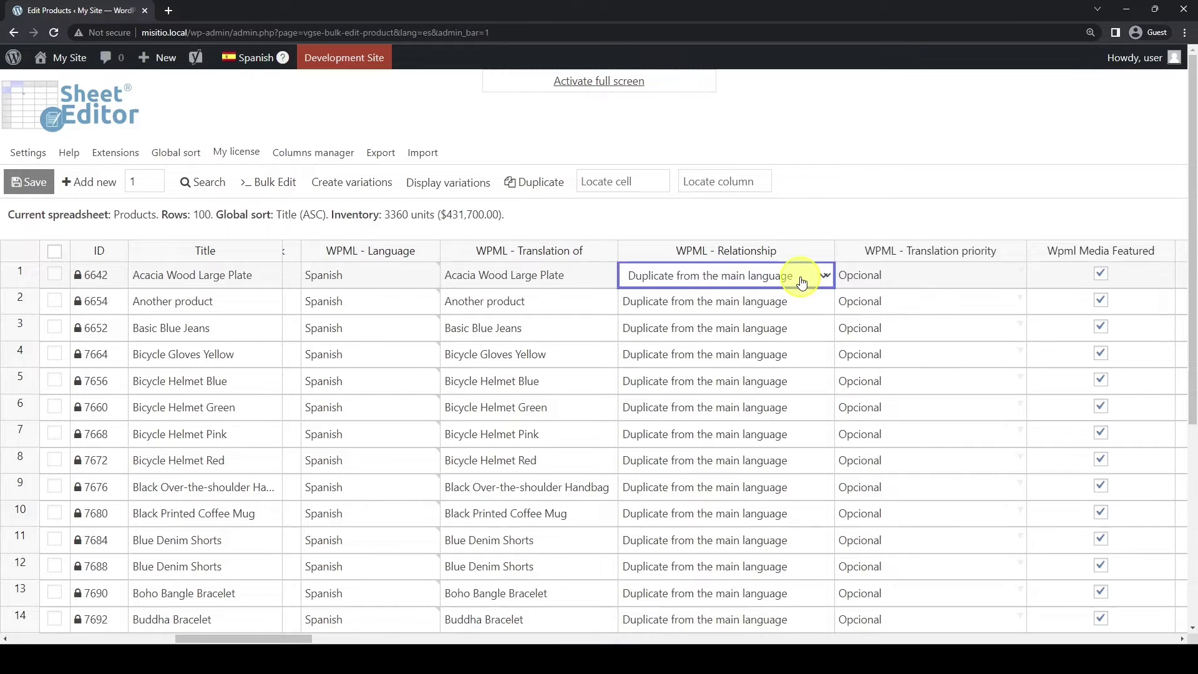
pyautogui.click(804, 278)
pyautogui.click(782, 326)
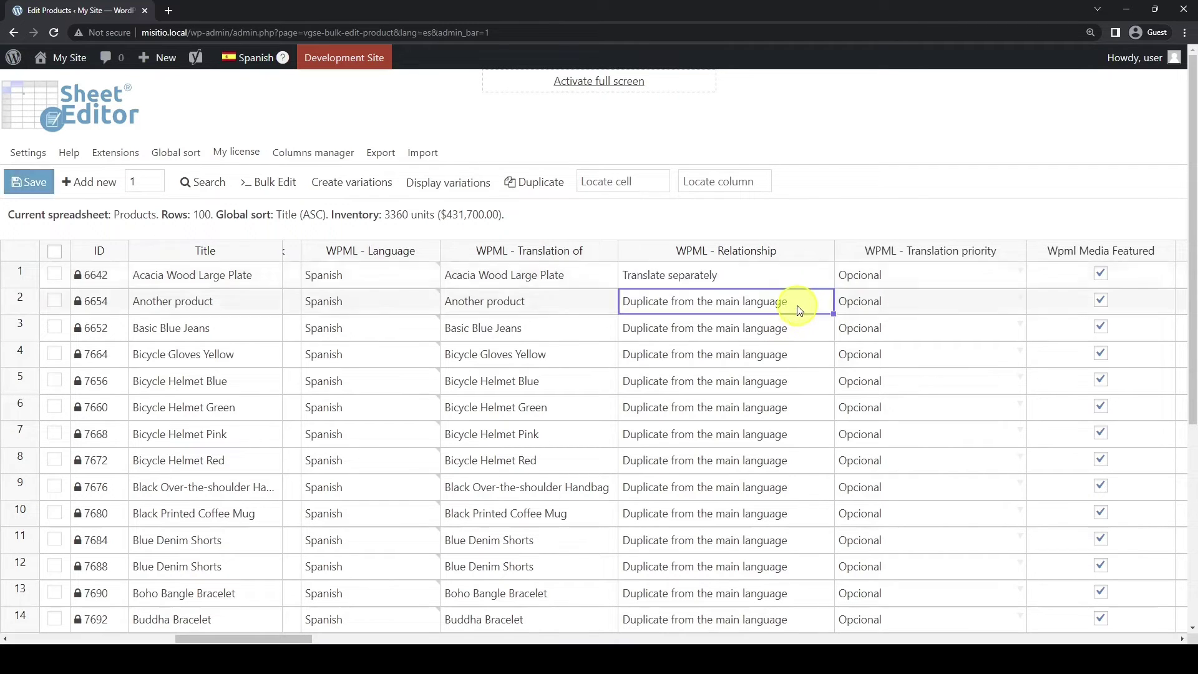
pyautogui.moveTo(834, 286); pyautogui.dragTo(827, 337)
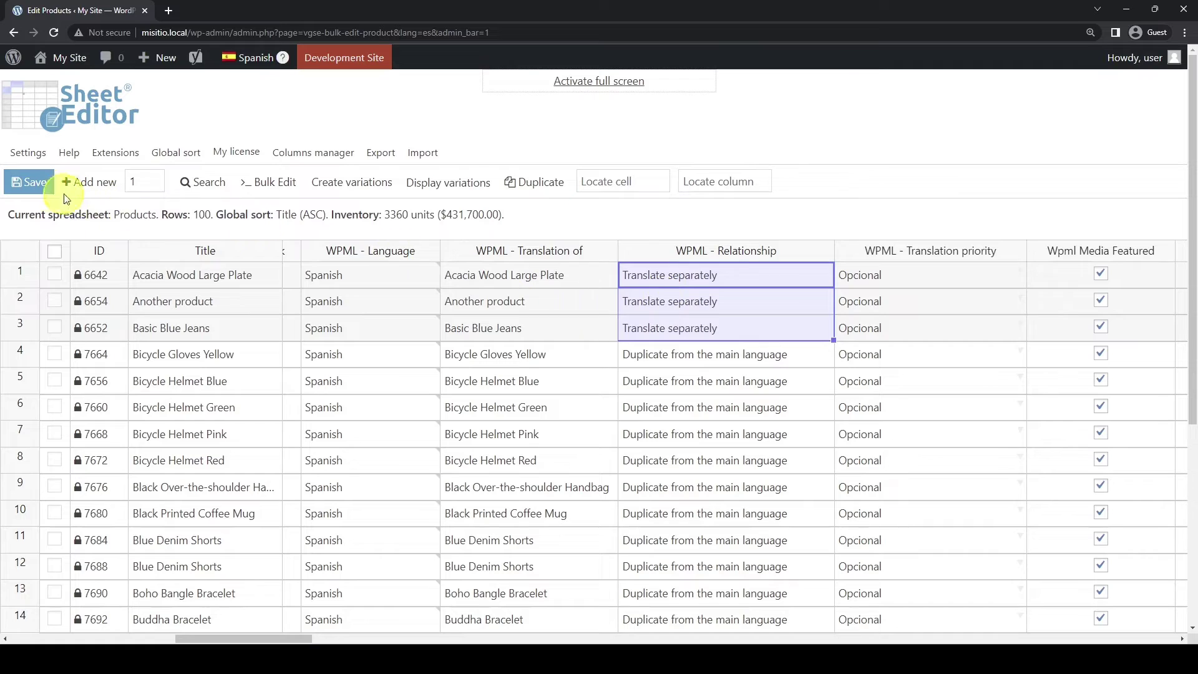
pyautogui.click(35, 186)
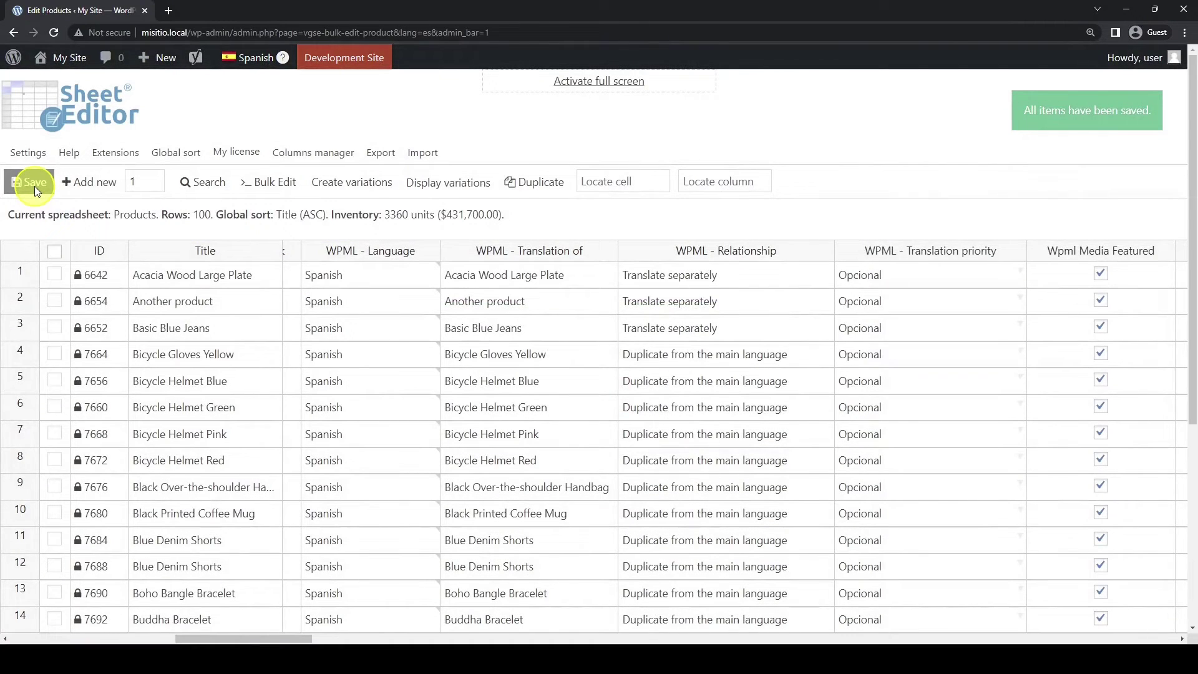
# Start a bulk edit of all rows from the current search, targeting the WPML - Relationship field
pyautogui.click(272, 182)
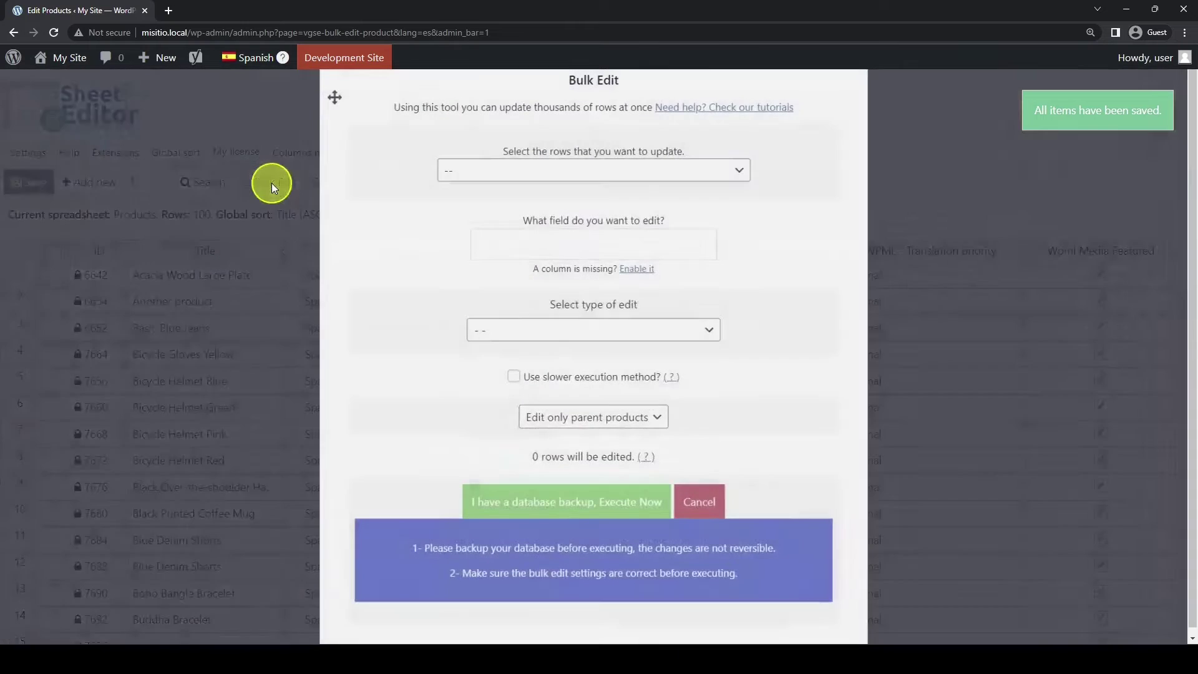
pyautogui.click(617, 173)
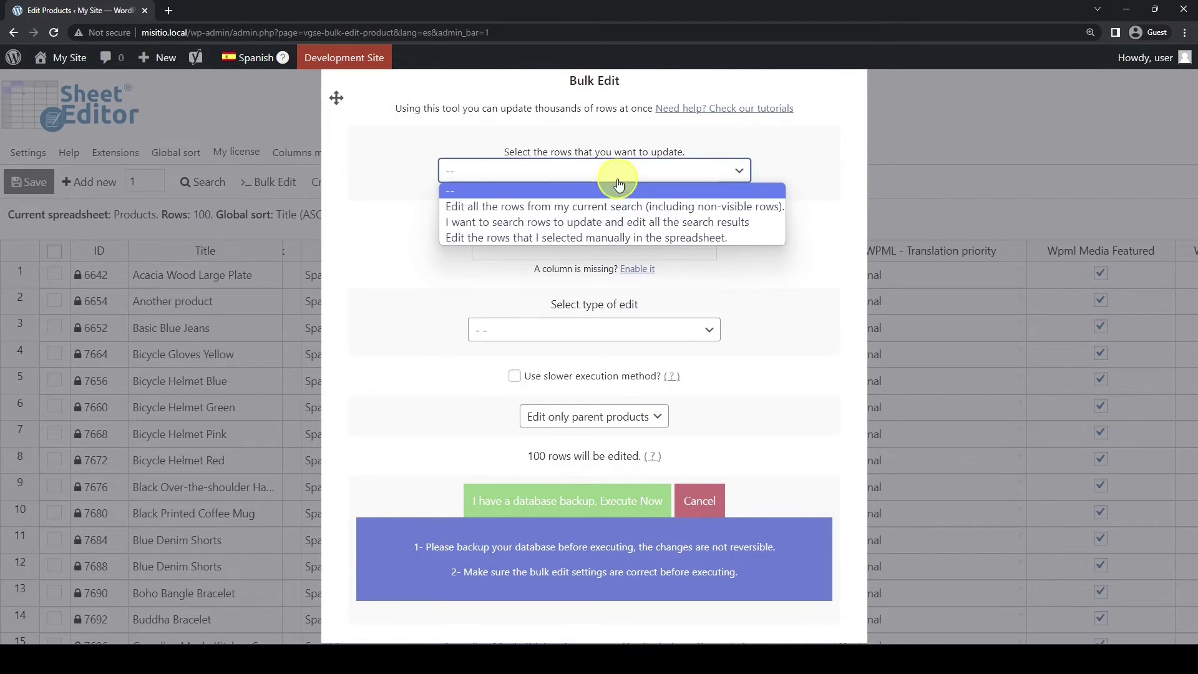
pyautogui.click(614, 205)
pyautogui.click(595, 239)
pyautogui.write('rel')
pyautogui.click(603, 271)
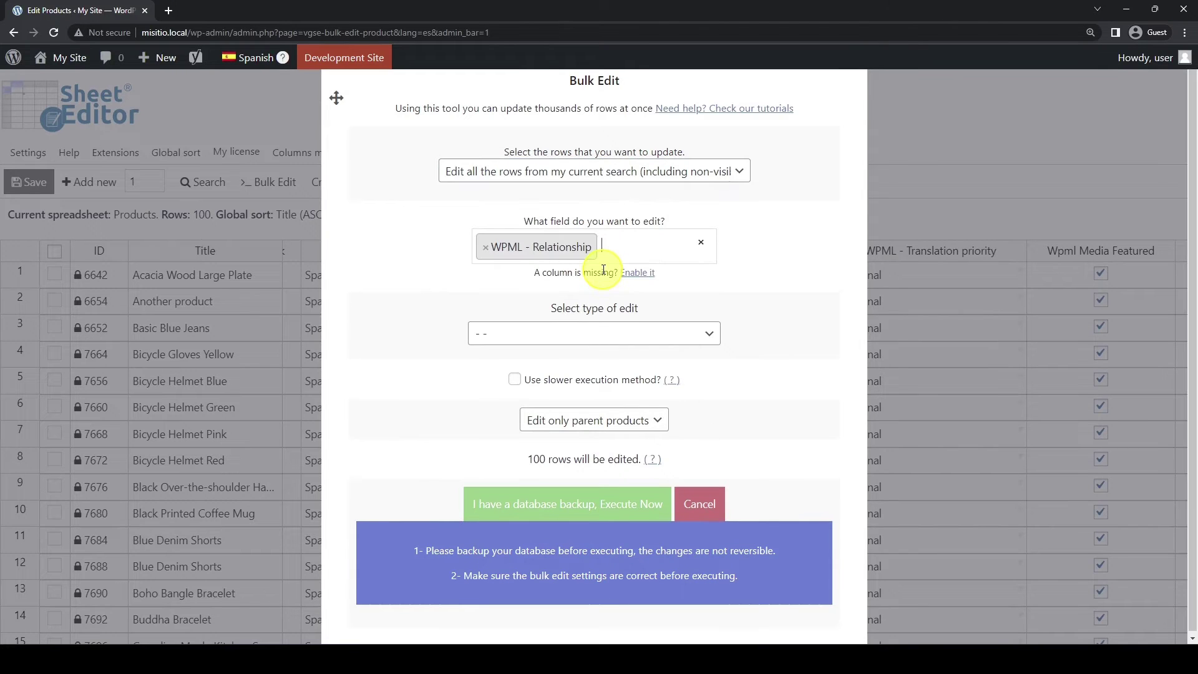
# Execute the bulk edit as Set value with Translate separately, close its window, and load more rows to check the WPML - Relationship column
pyautogui.click(583, 334)
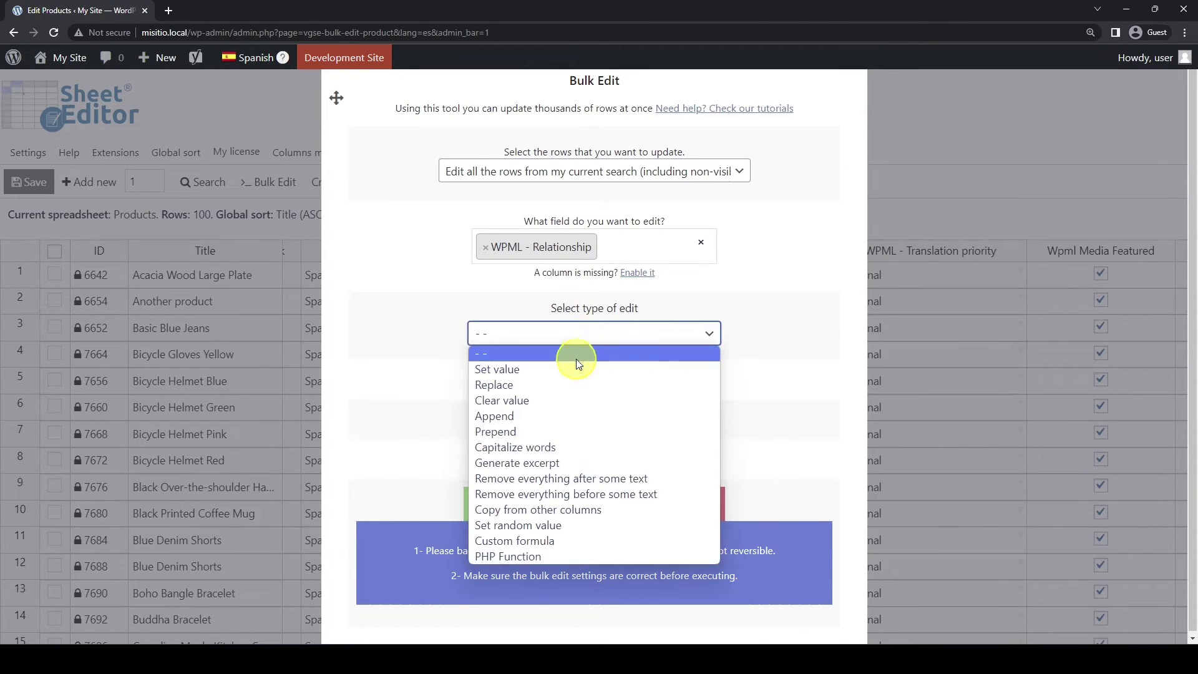
pyautogui.click(575, 362)
pyautogui.click(576, 386)
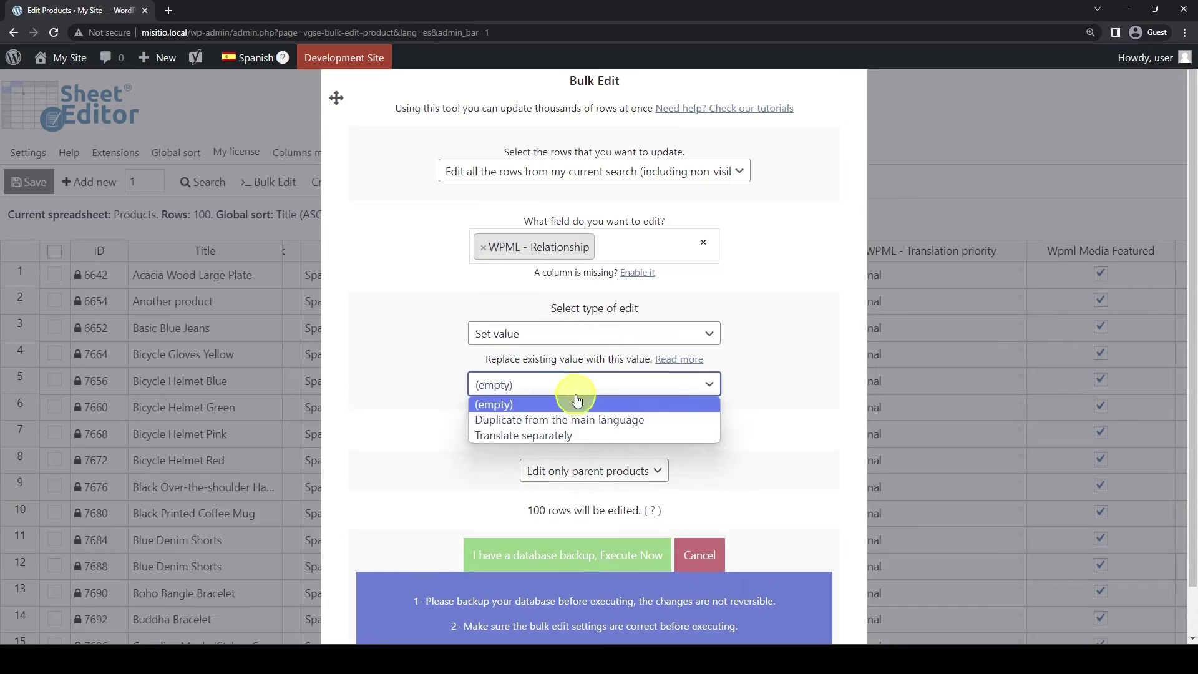
pyautogui.click(572, 436)
pyautogui.click(570, 553)
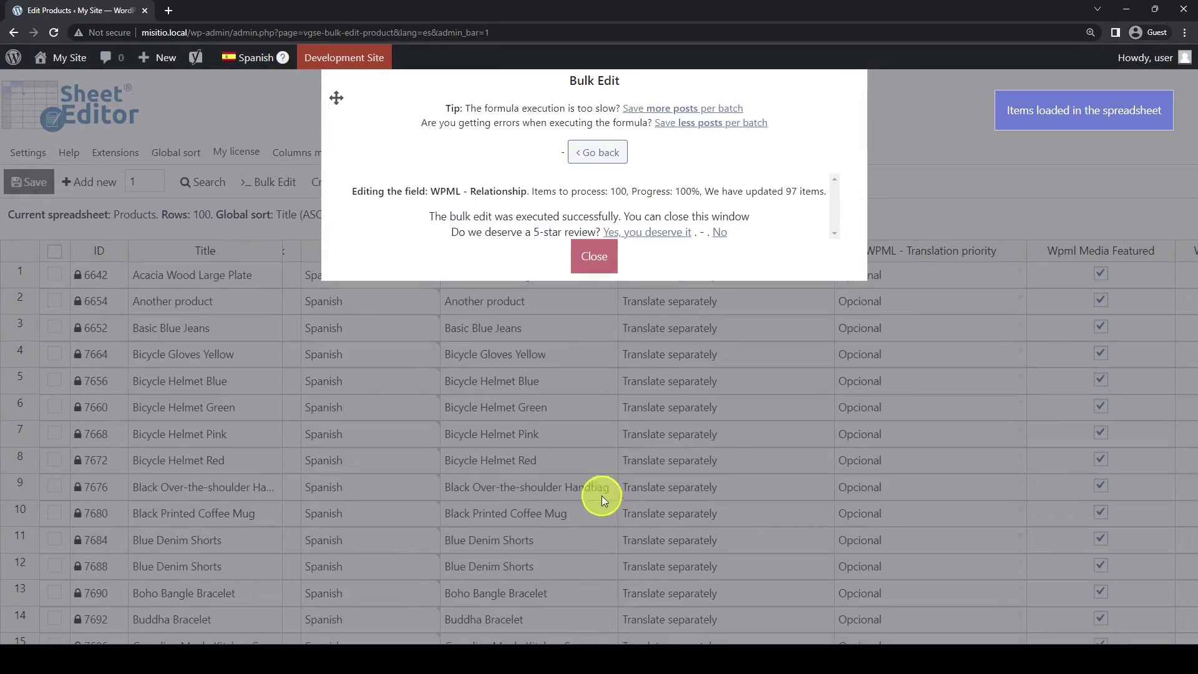
pyautogui.click(599, 259)
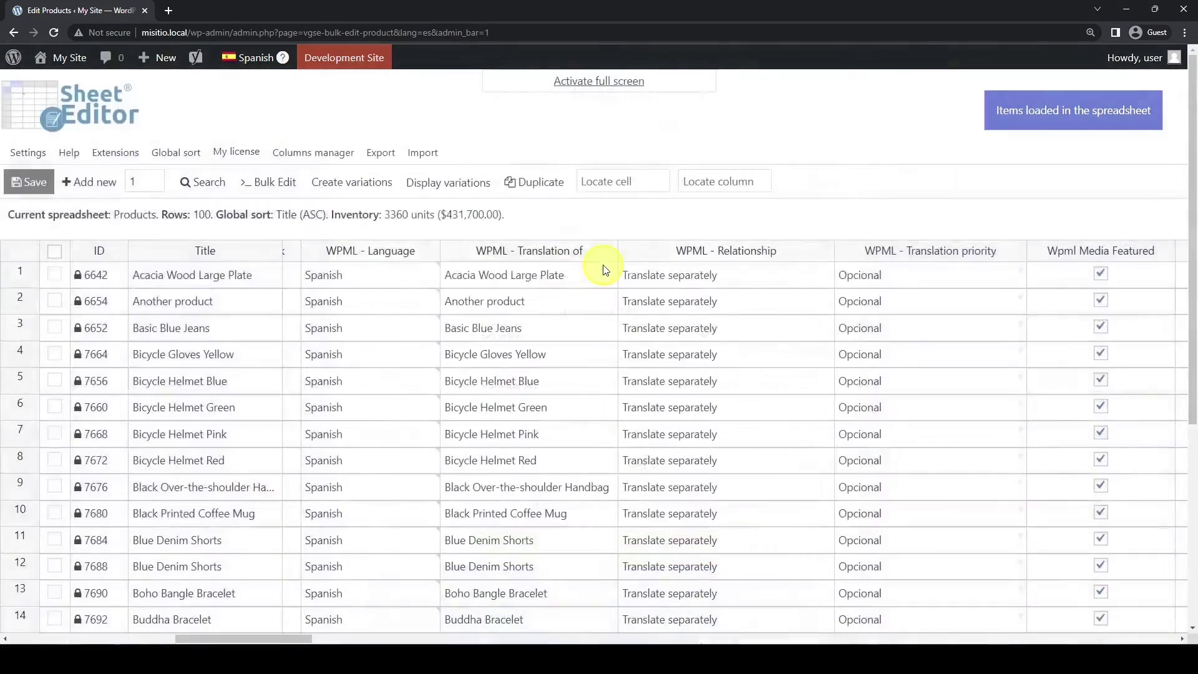
pyautogui.scroll(-5, 768, 321)
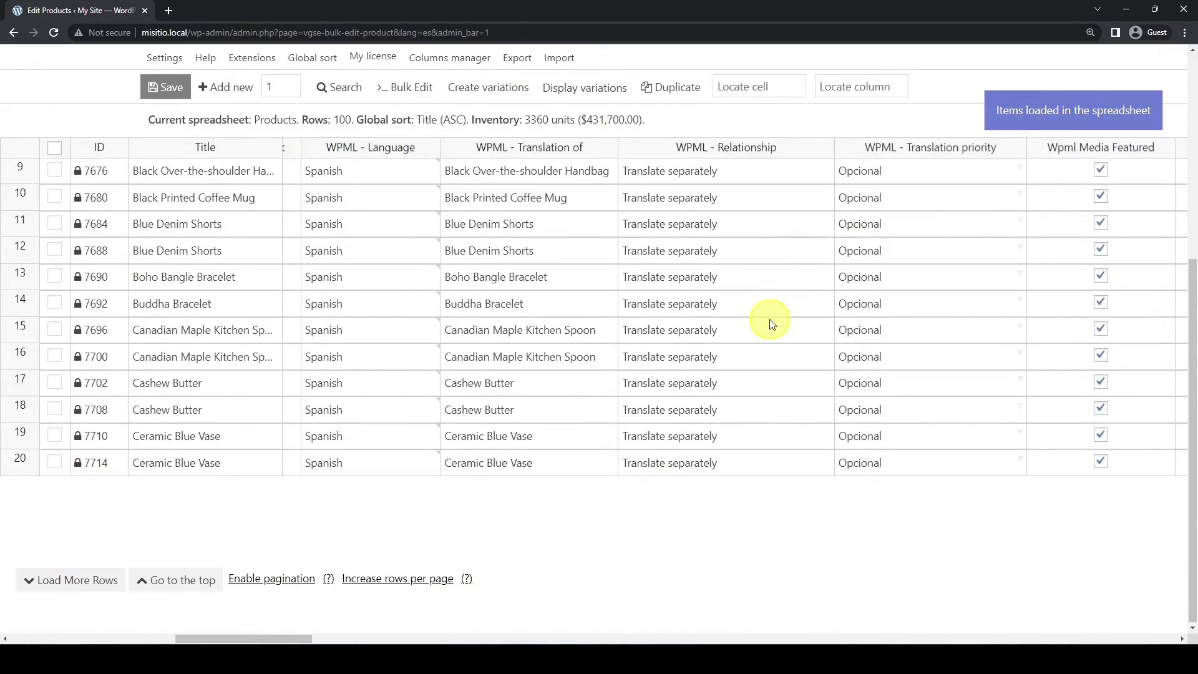
pyautogui.click(85, 576)
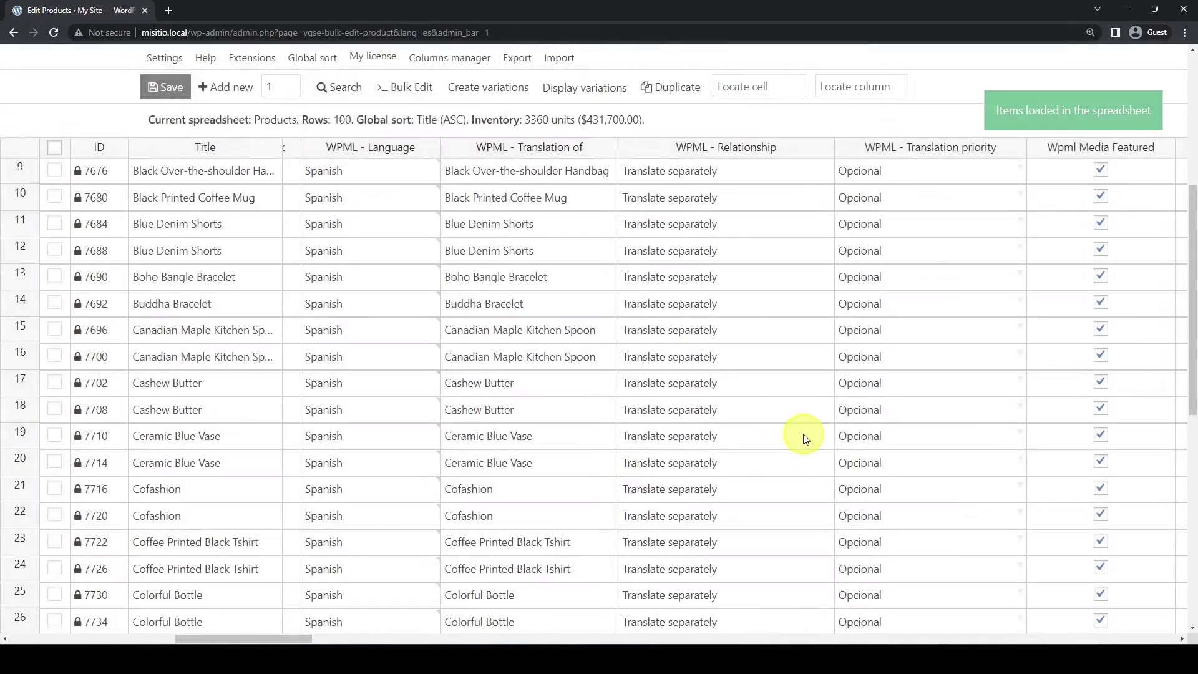
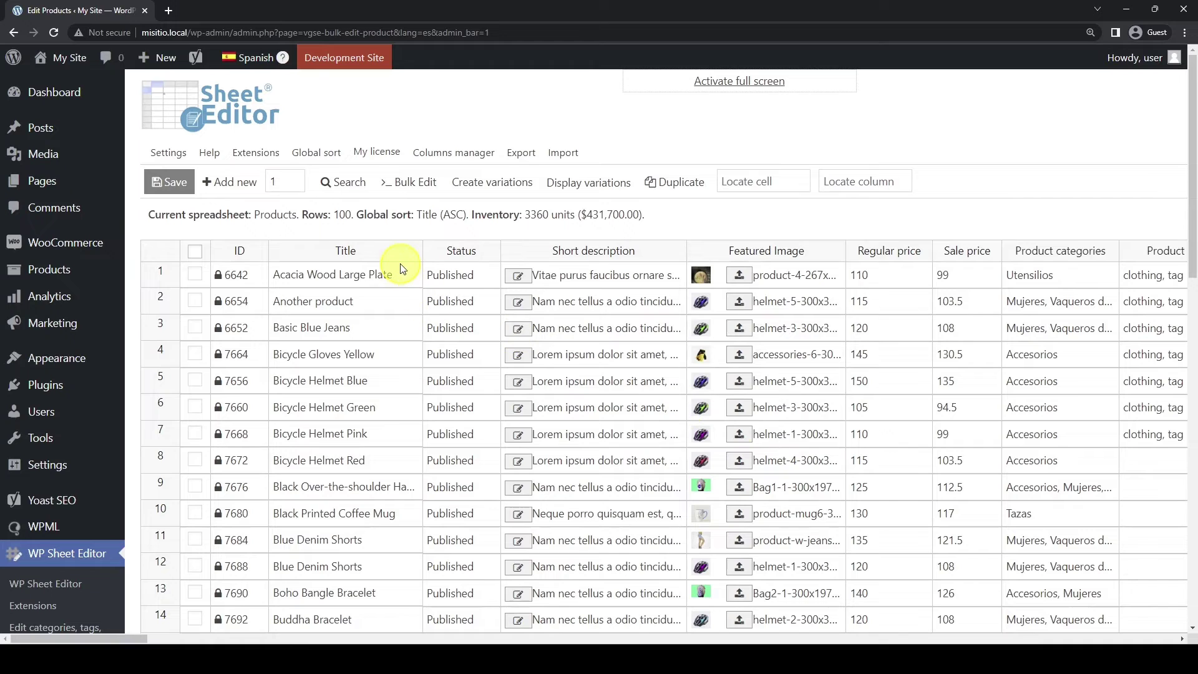
# Copy the whole Title column of the Spanish products and paste it into the DeepL translator at deepl.com in a new browser tab
pyautogui.click(397, 256)
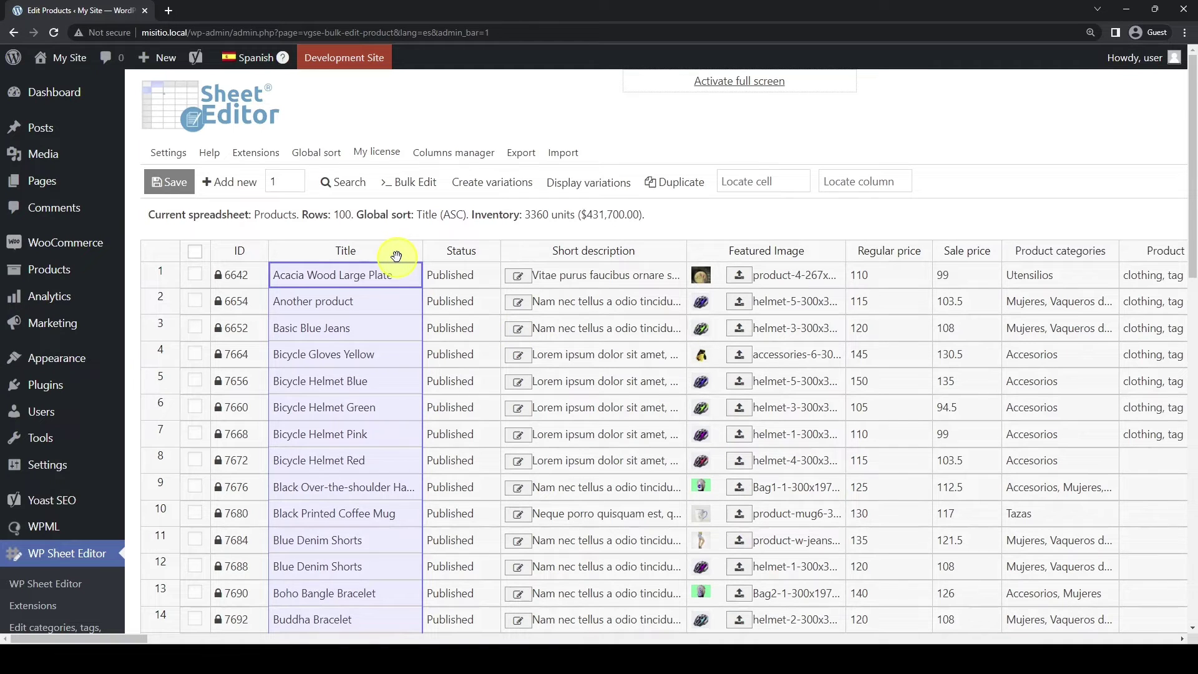
pyautogui.click(168, 10)
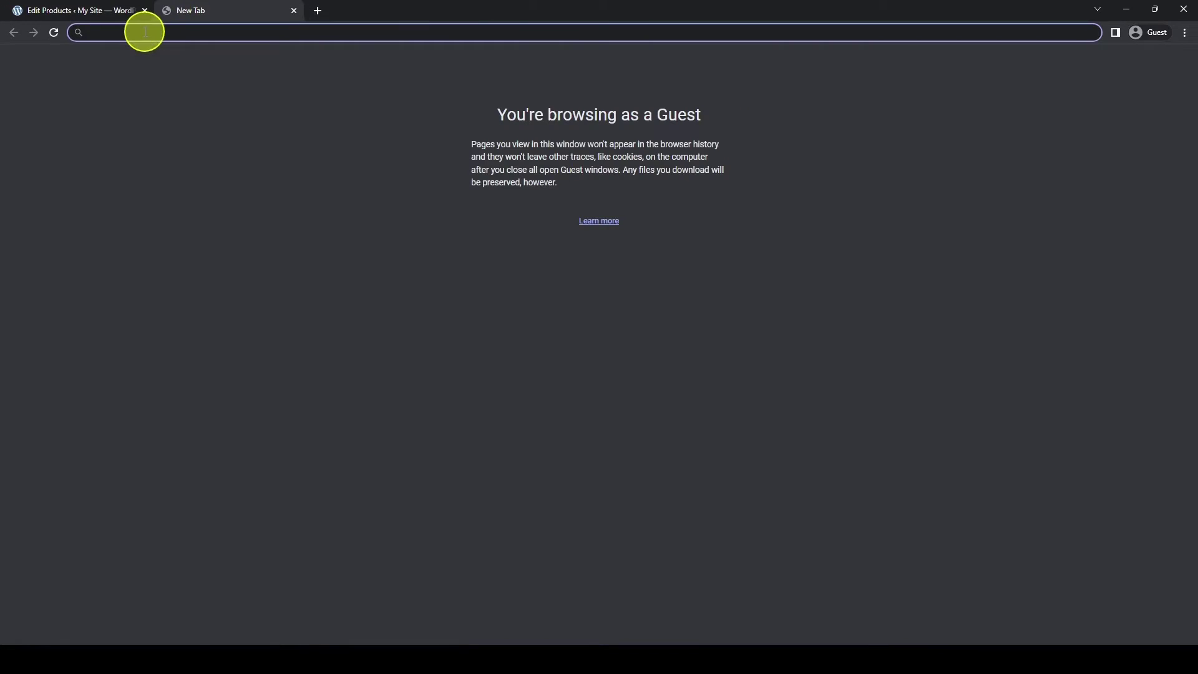
pyautogui.write('deepl.com')
pyautogui.press('Return')
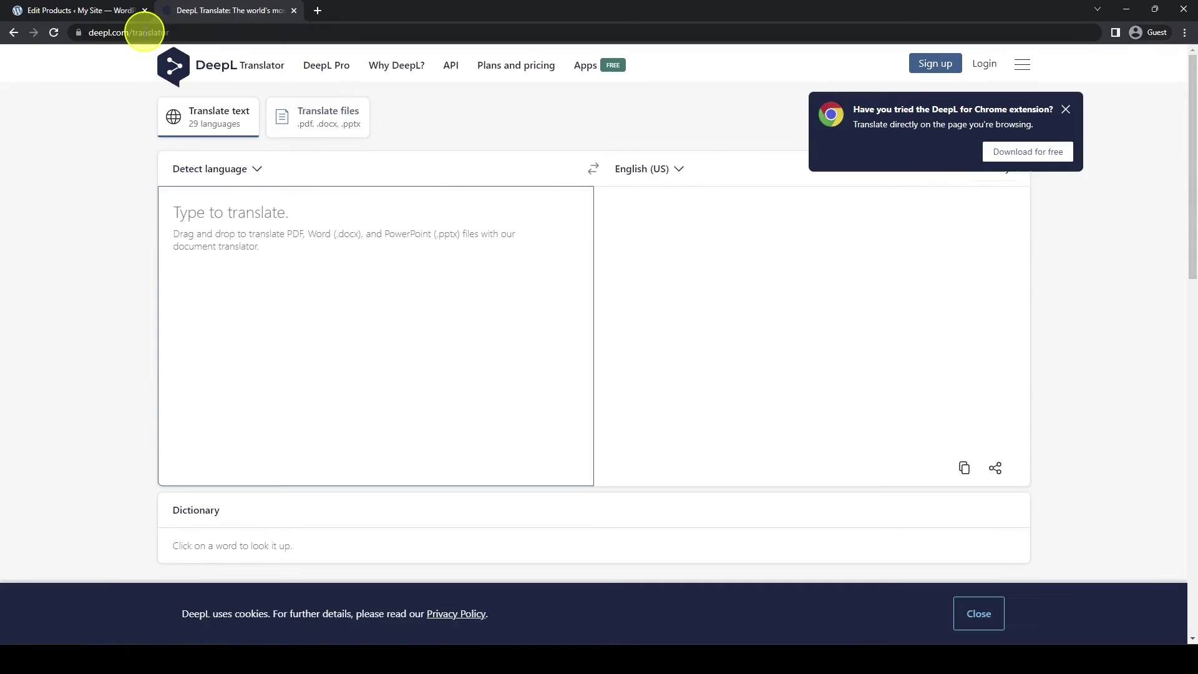
pyautogui.click(254, 203)
pyautogui.hotkey('ctrl', 'v')
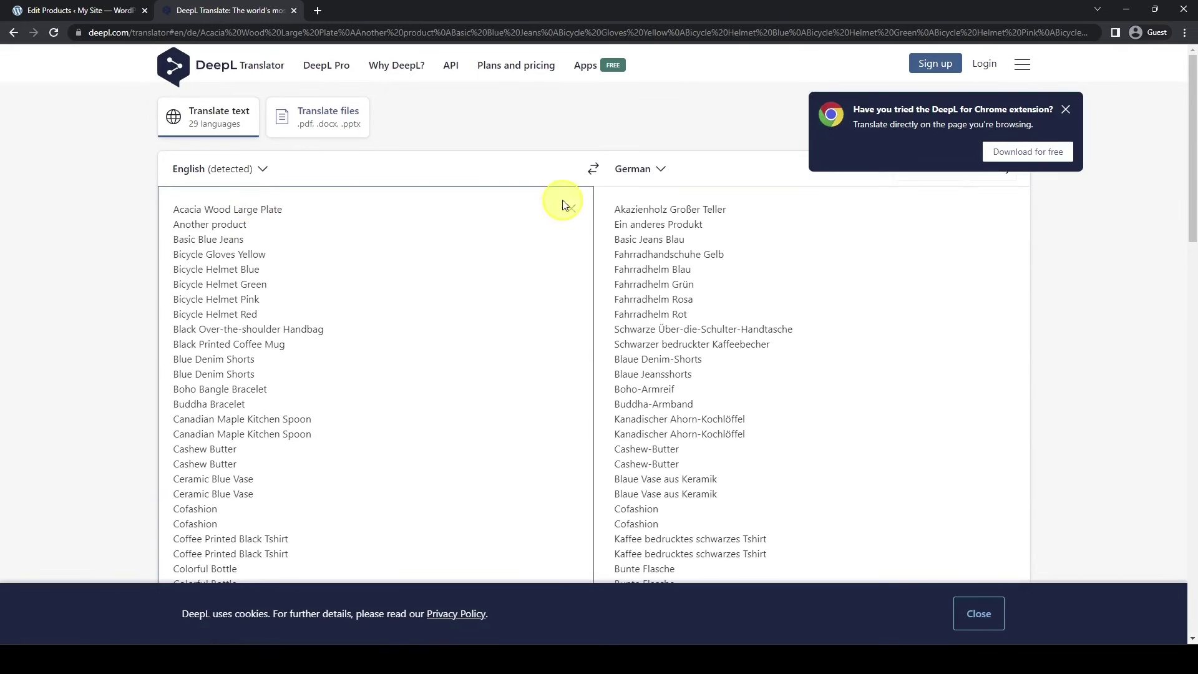
# Translate the pasted titles into Spanish, copy the full translation, and paste it over the Title column in the products spreadsheet
pyautogui.click(649, 174)
pyautogui.click(913, 391)
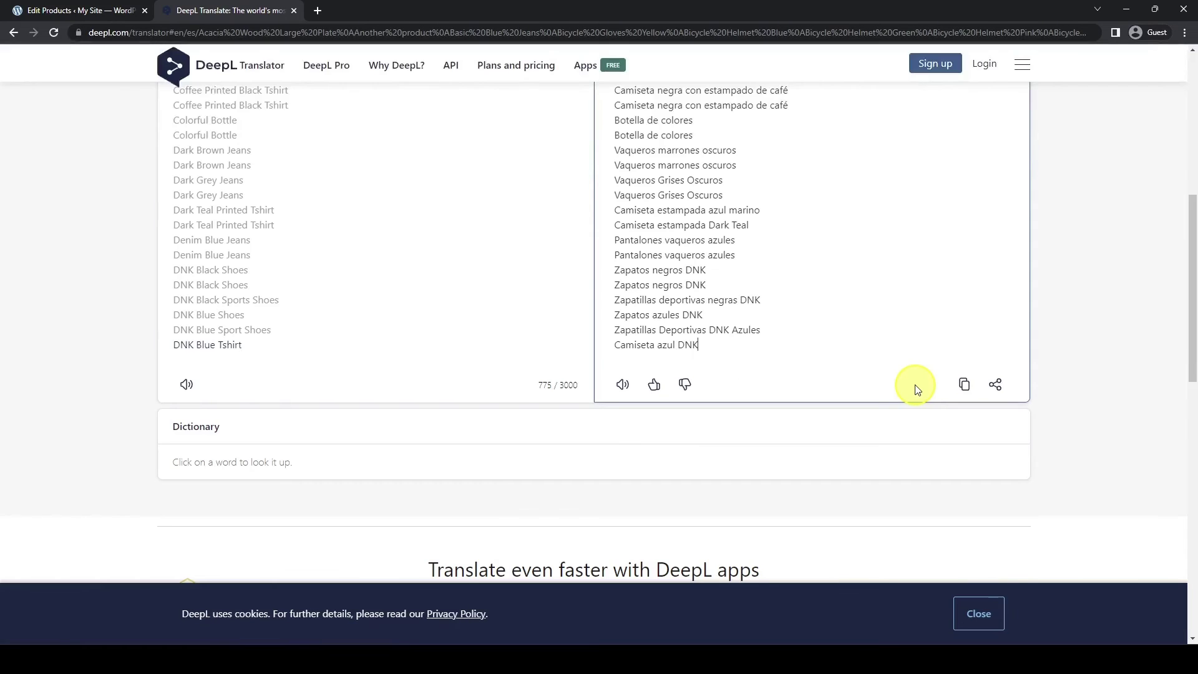
pyautogui.scroll(-5, 915, 382)
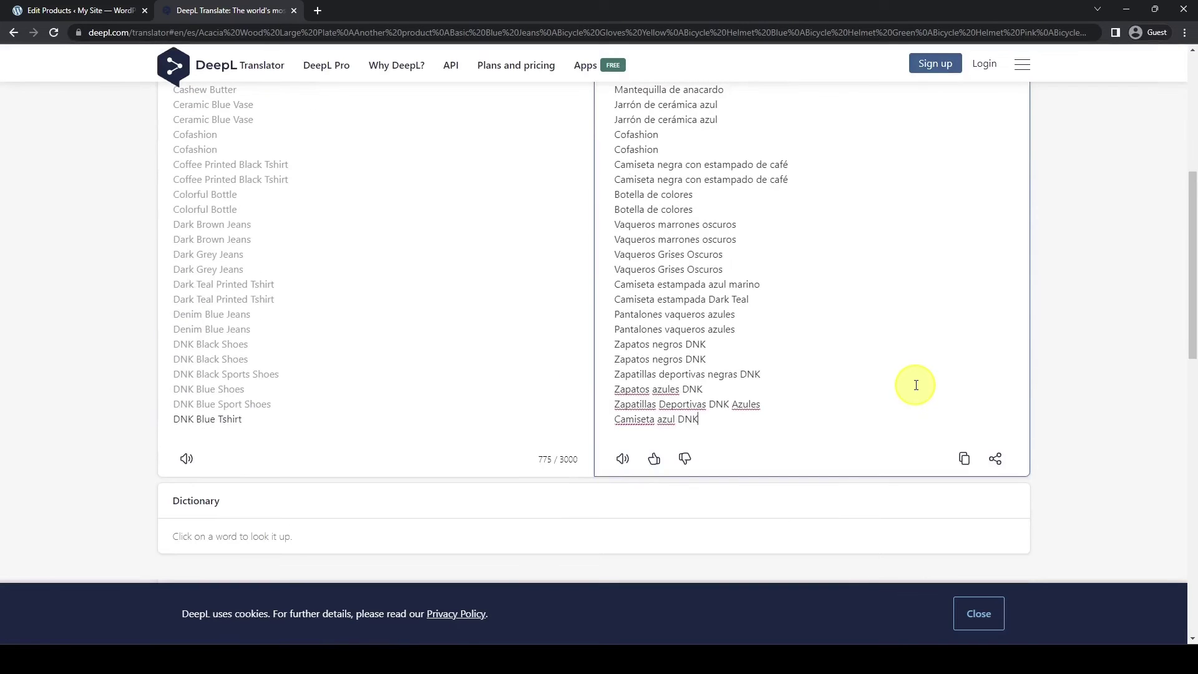
pyautogui.click(964, 459)
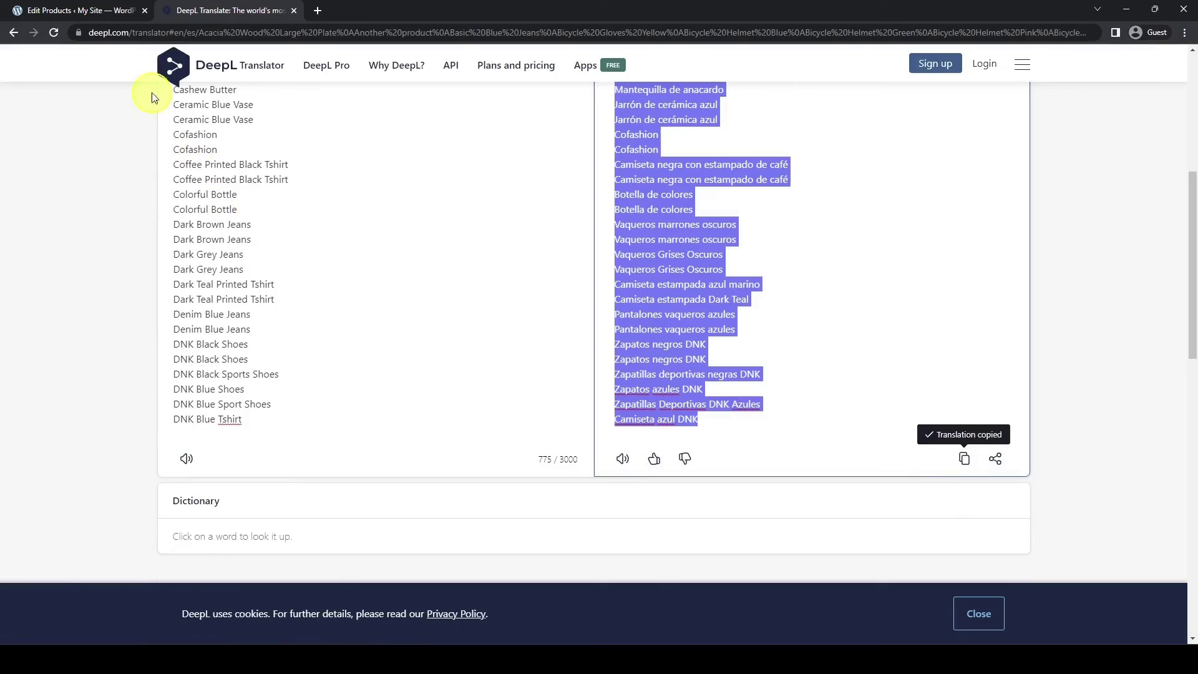
pyautogui.click(85, 16)
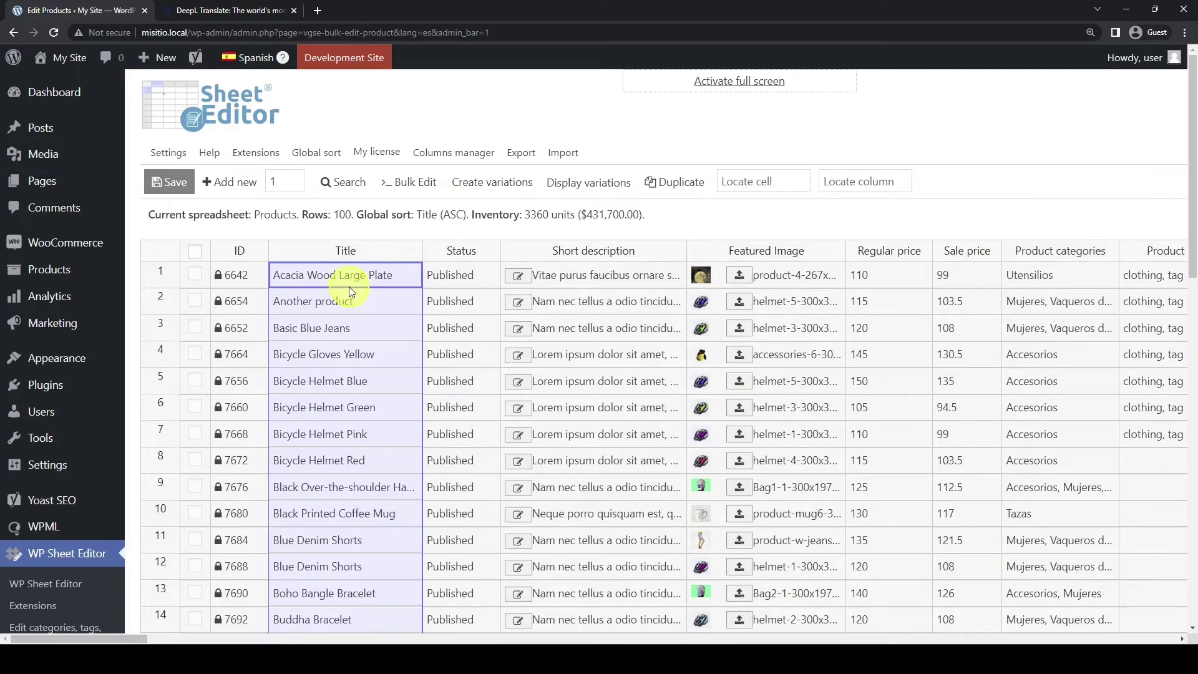
pyautogui.hotkey('ctrl', 'v')
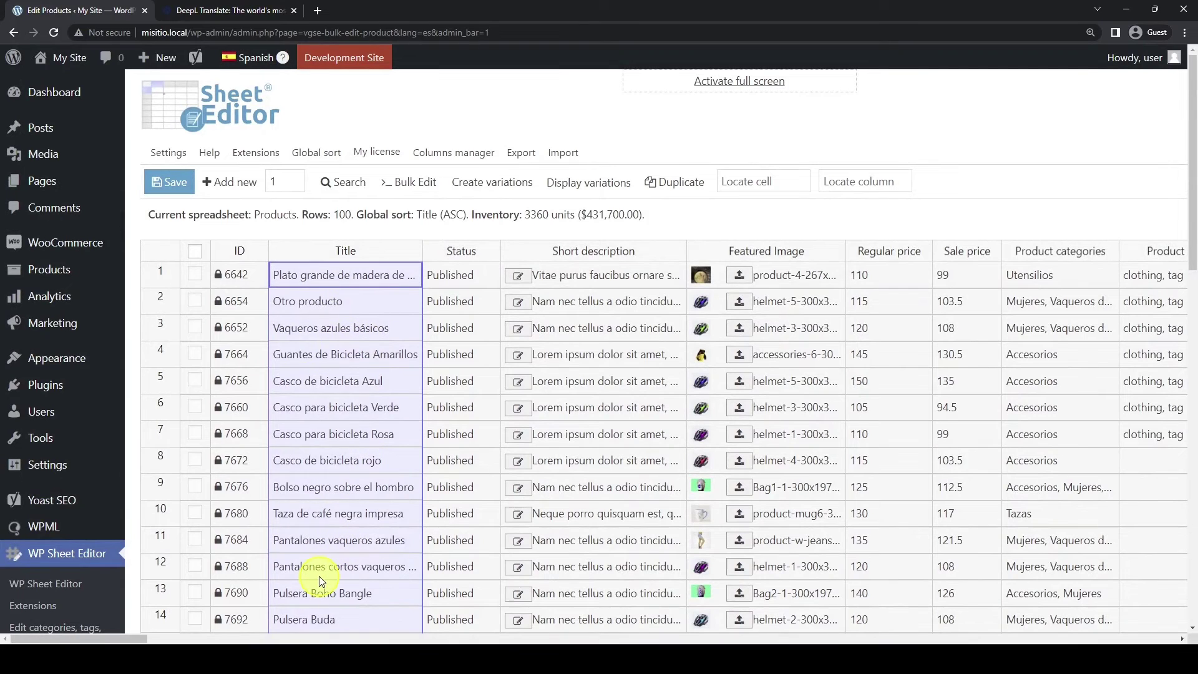
# Replace the short description of Plato grande de madera de acacia with "Esta es la descripcion de mi producto." and save the text
pyautogui.click(521, 281)
pyautogui.click(518, 277)
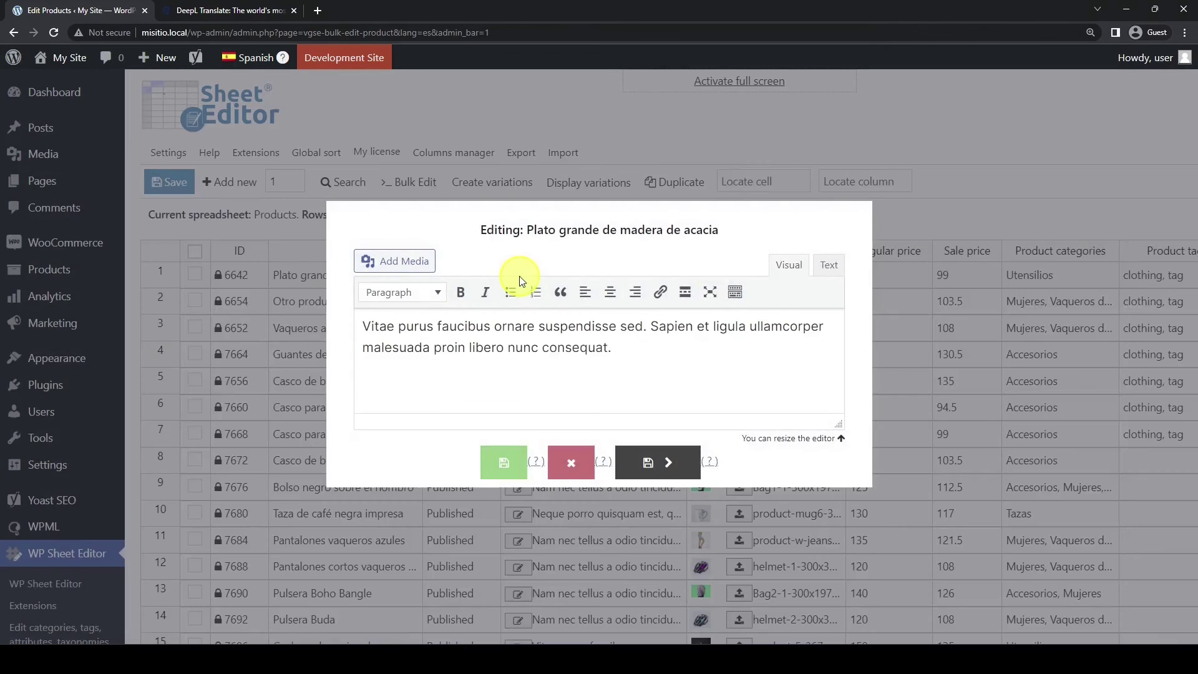
pyautogui.hotkey('ctrl', 'a')
pyautogui.write('Esta es la d')
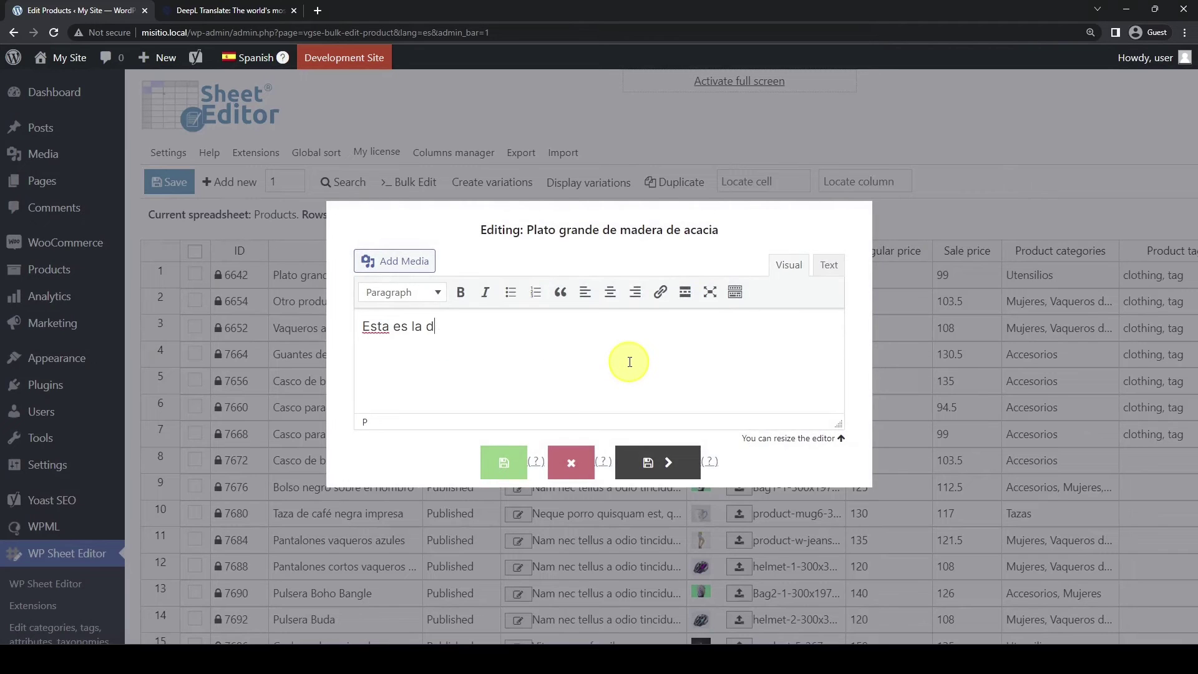
pyautogui.write('escripcion de mi producto')
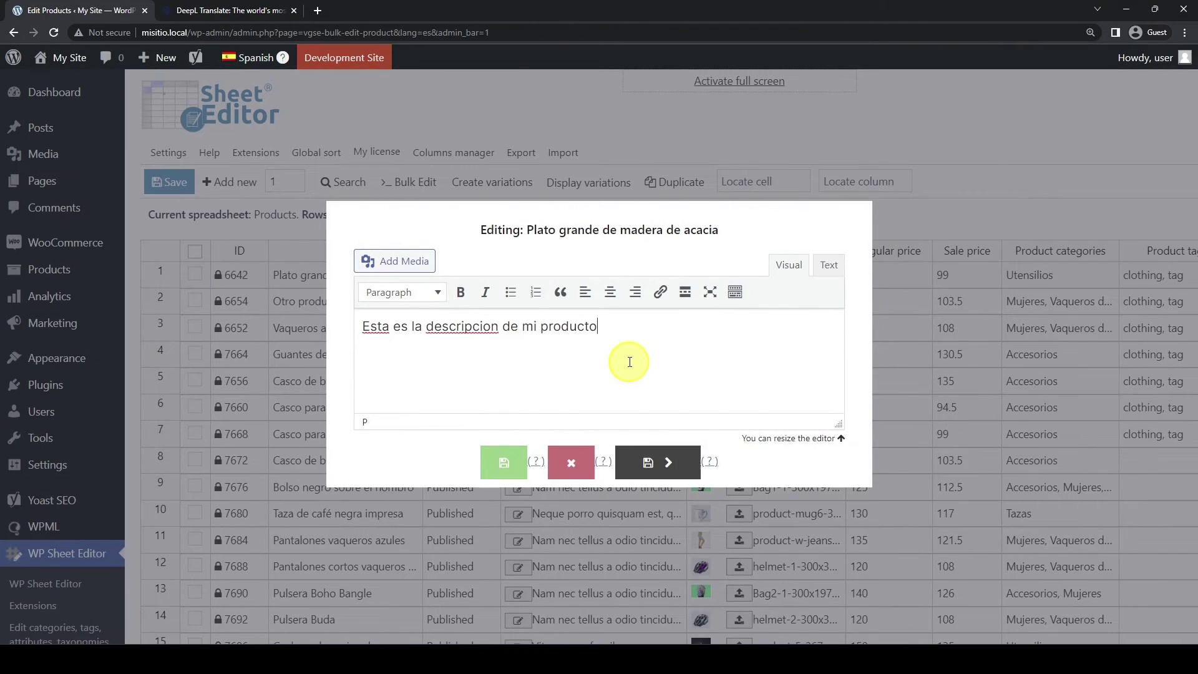
pyautogui.write('.')
pyautogui.click(497, 468)
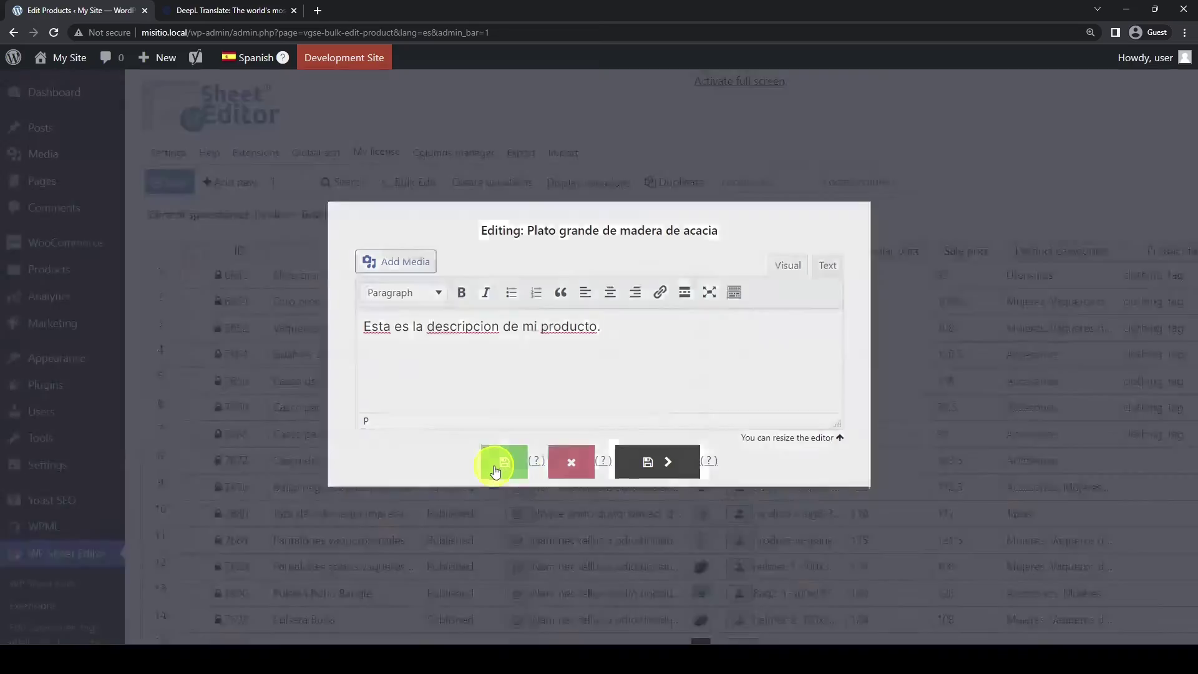
# Review the SEO columns and select the SEO Title, SEO Description and SEO Keyword cells of the first product
pyautogui.hscroll(15, 496, 469)
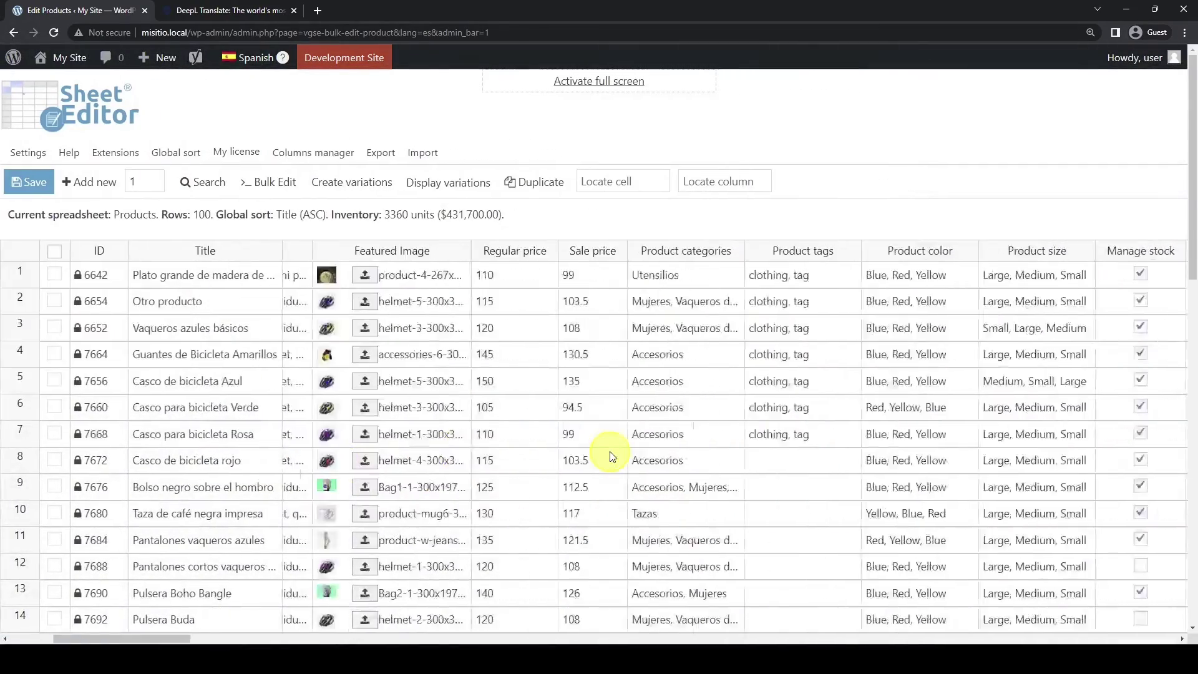
pyautogui.hscroll(15, 608, 457)
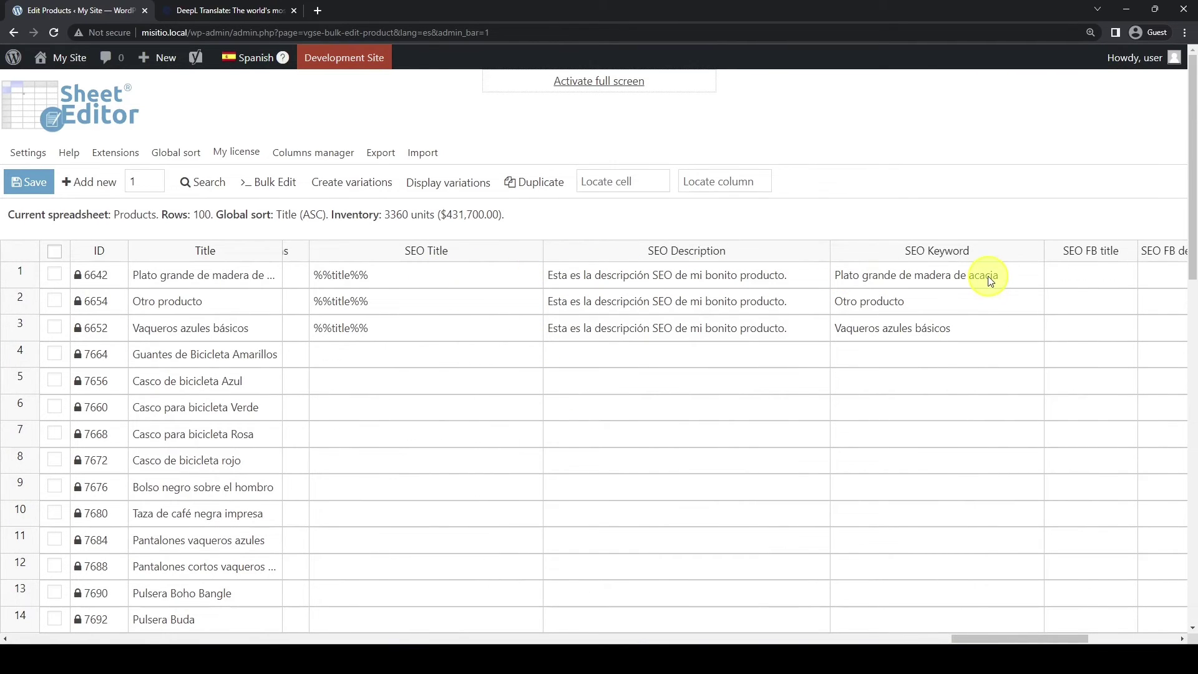
pyautogui.moveTo(517, 276); pyautogui.dragTo(883, 279)
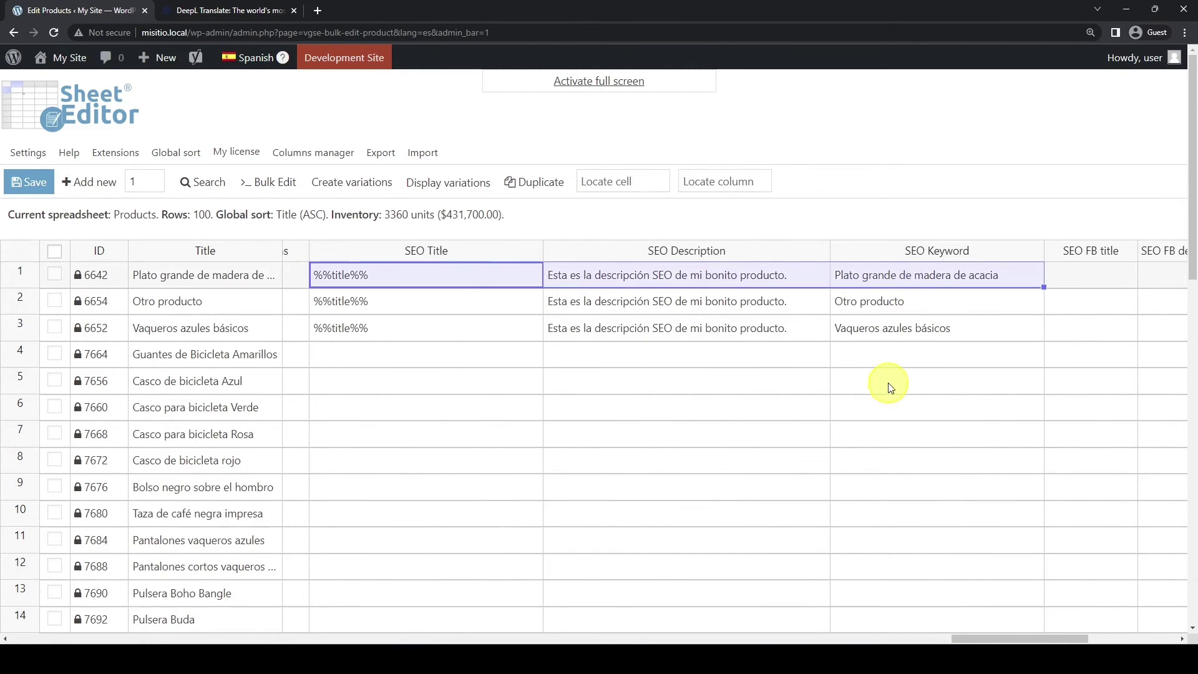